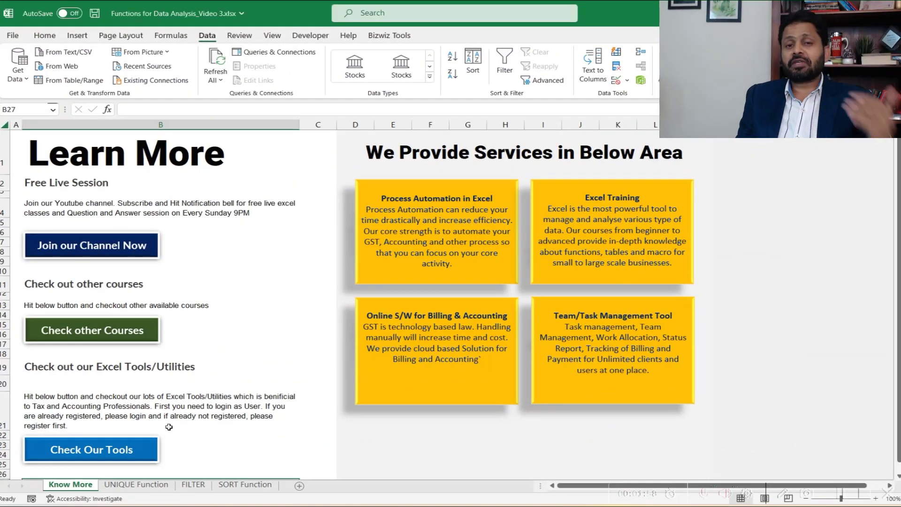
Step: Go to the UNIQUE Function worksheet of the workbook
{"action": "left_click", "coordinate": [139, 486]}
{"action": "scroll", "coordinate": [178, 366], "scroll_direction": "down", "scroll_amount": 1}
{"action": "scroll", "coordinate": [179, 329], "scroll_direction": "down", "scroll_amount": 1}
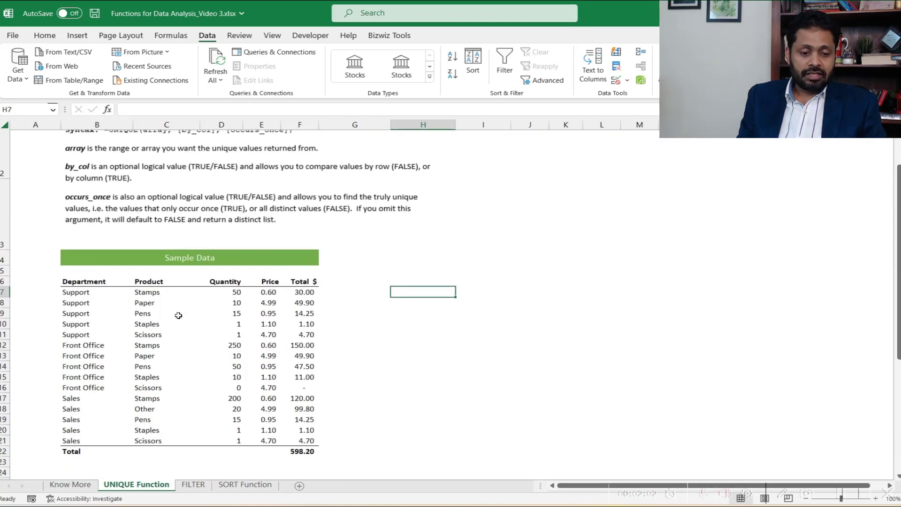
{"action": "scroll", "coordinate": [178, 315], "scroll_direction": "up", "scroll_amount": 1}
{"action": "scroll", "coordinate": [179, 313], "scroll_direction": "down", "scroll_amount": 1}
{"action": "scroll", "coordinate": [181, 315], "scroll_direction": "up", "scroll_amount": 1}
{"action": "scroll", "coordinate": [141, 312], "scroll_direction": "down", "scroll_amount": 1}
{"action": "left_click", "coordinate": [83, 291]}
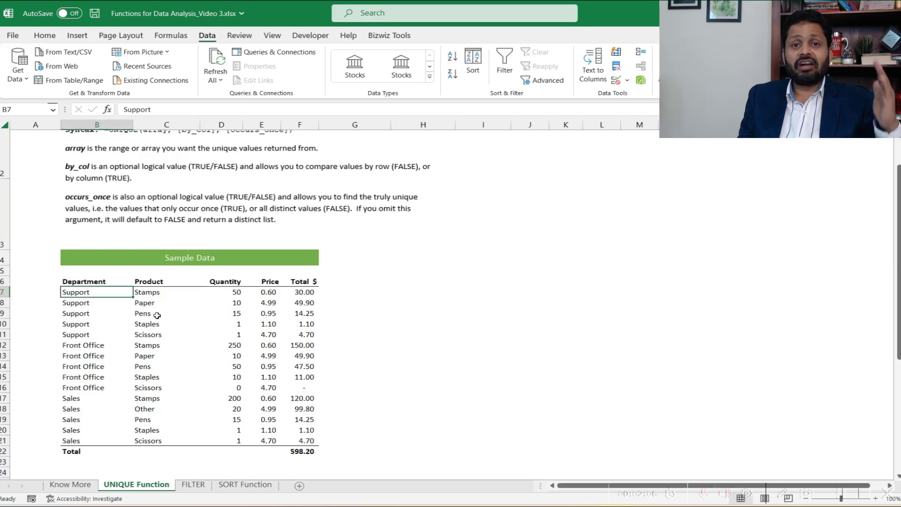
{"action": "left_click_drag", "start_coordinate": [149, 292], "coordinate": [146, 437]}
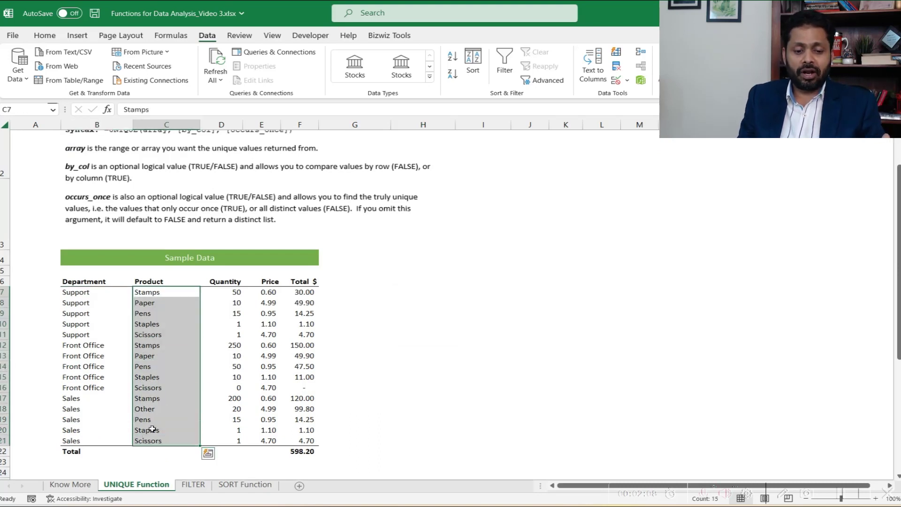
{"action": "left_click", "coordinate": [235, 292]}
{"action": "left_click", "coordinate": [272, 292]}
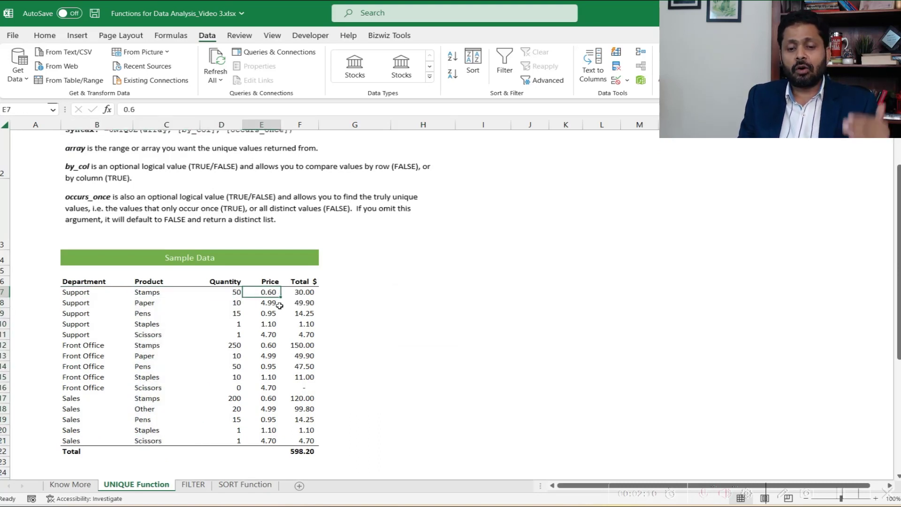
{"action": "left_click_drag", "start_coordinate": [303, 292], "coordinate": [294, 419]}
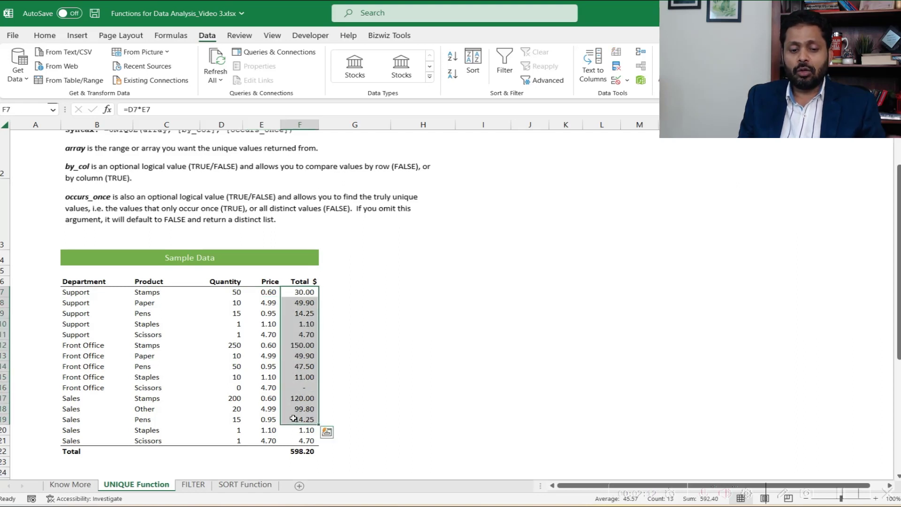
{"action": "left_click", "coordinate": [302, 296]}
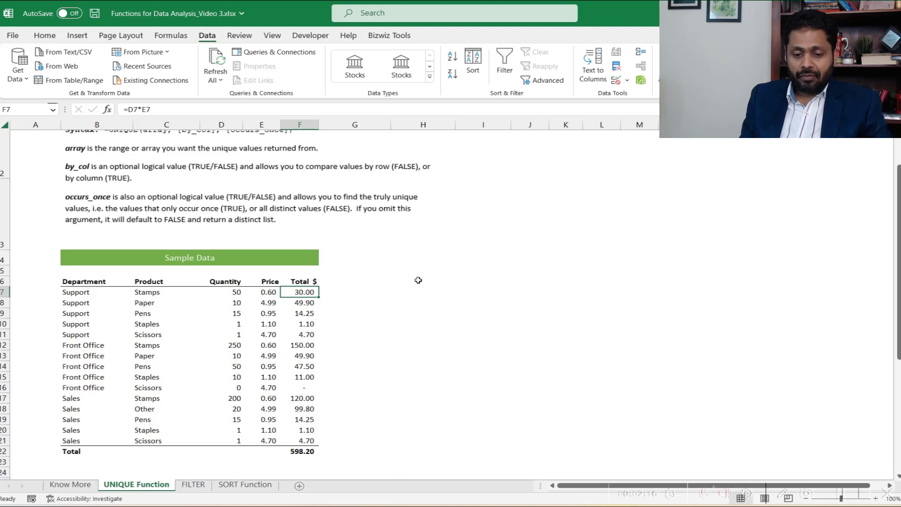
{"action": "left_click_drag", "start_coordinate": [418, 280], "coordinate": [420, 338]}
{"action": "left_click_drag", "start_coordinate": [162, 297], "coordinate": [168, 437]}
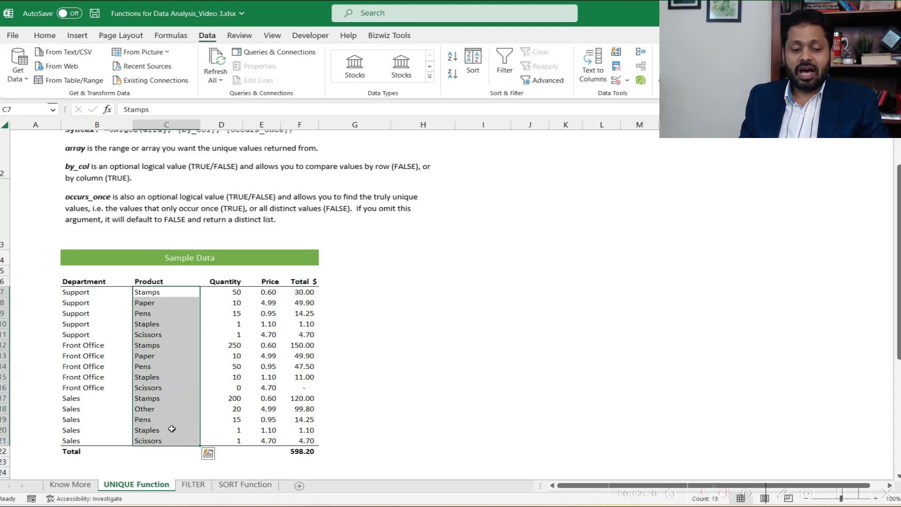
{"action": "left_click_drag", "start_coordinate": [421, 286], "coordinate": [420, 288]}
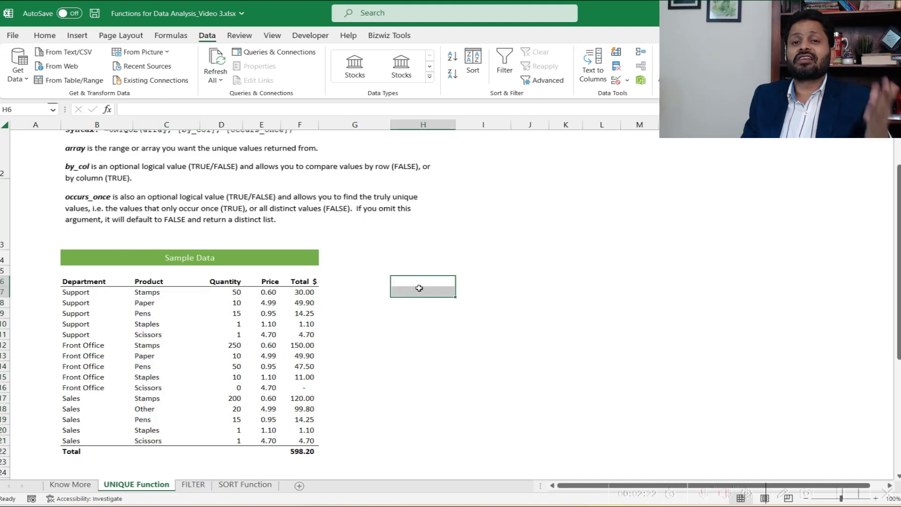
{"action": "left_click", "coordinate": [152, 295]}
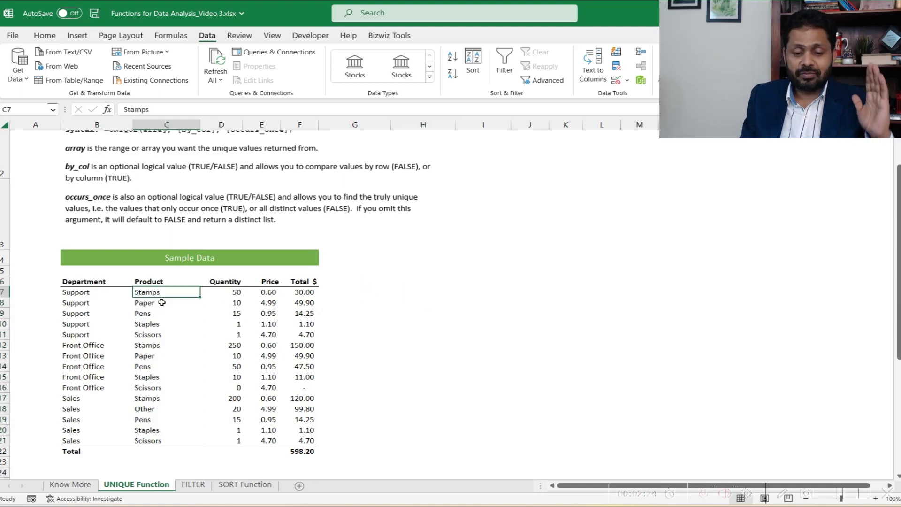
{"action": "left_click", "coordinate": [168, 344]}
{"action": "left_click", "coordinate": [165, 399]}
{"action": "left_click", "coordinate": [160, 293]}
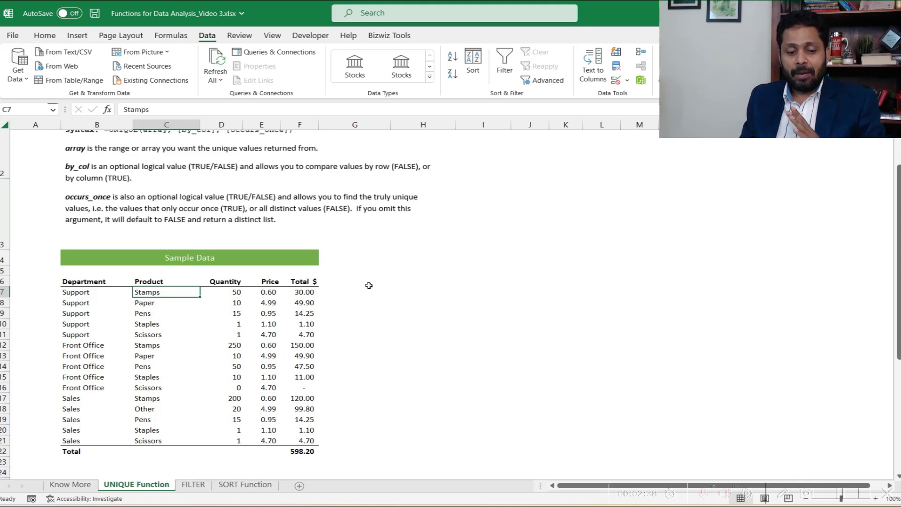
{"action": "mouse_move", "coordinate": [441, 278]}
{"action": "left_mouse_down"}
{"action": "mouse_move", "coordinate": [457, 342]}
{"action": "mouse_move", "coordinate": [446, 340]}
{"action": "left_mouse_up"}
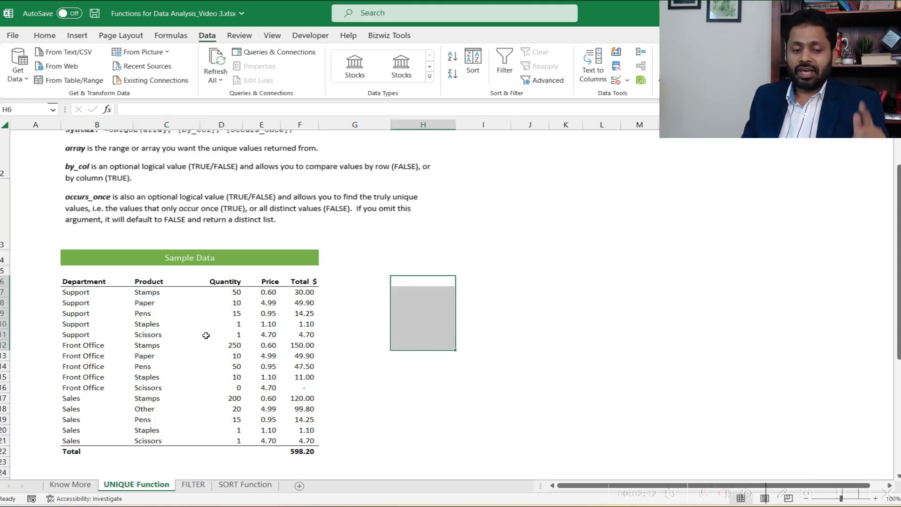
{"action": "left_click_drag", "start_coordinate": [160, 296], "coordinate": [149, 359]}
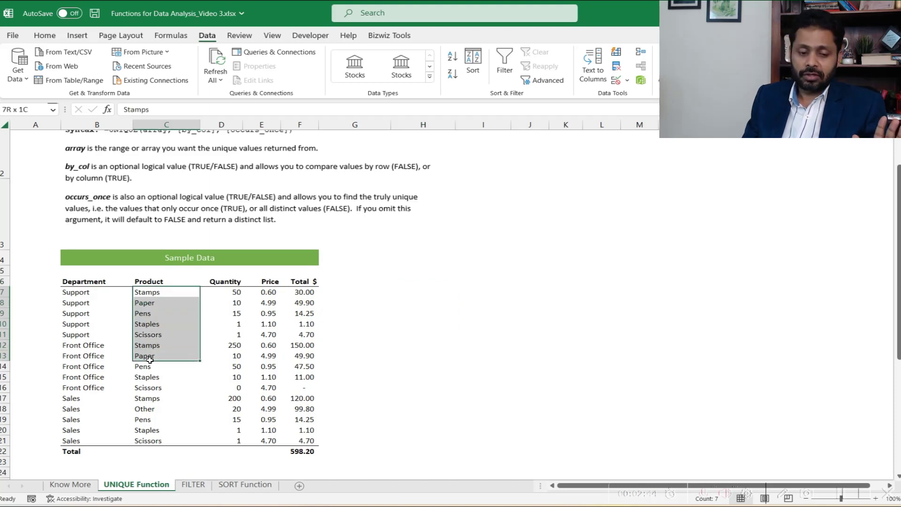
{"action": "left_click", "coordinate": [160, 292]}
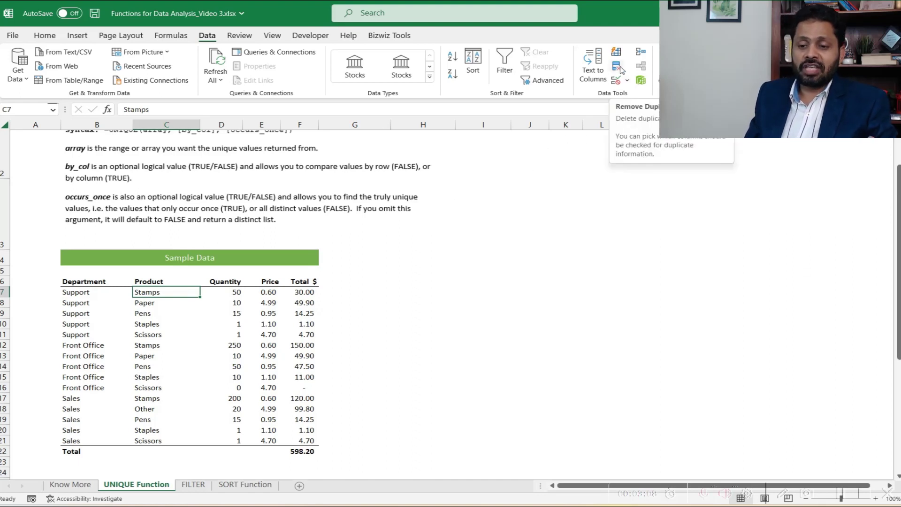
{"action": "left_click_drag", "start_coordinate": [177, 292], "coordinate": [143, 442]}
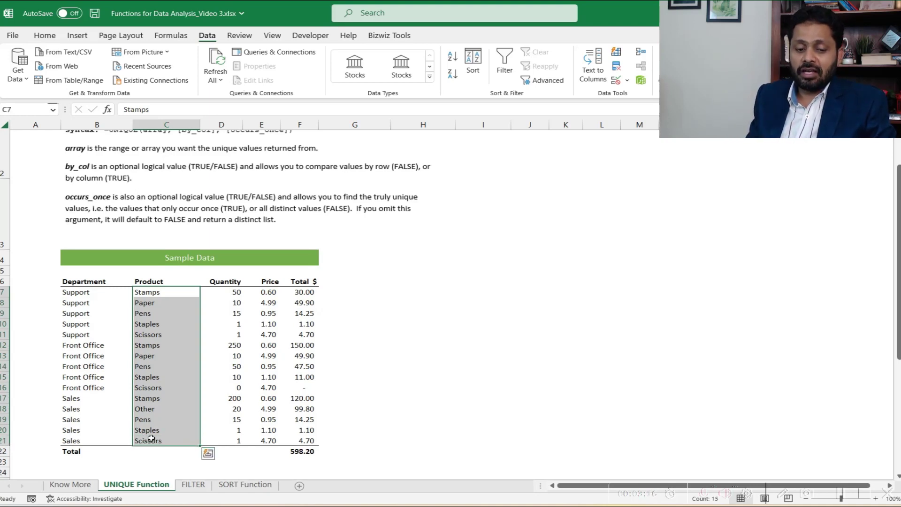
{"action": "left_click", "coordinate": [413, 292]}
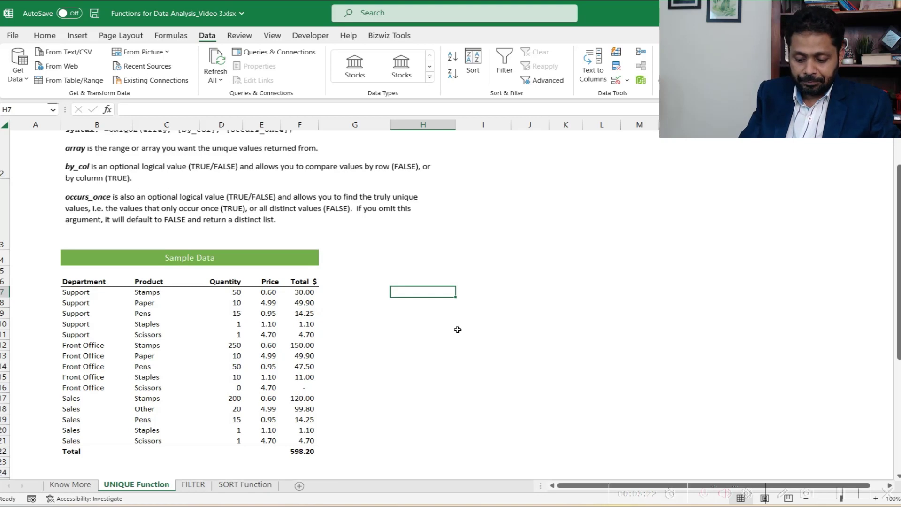
Step: Enter =UNIQUE(C7:C21) in H7 to spill the six distinct products into H7:H12
{"action": "type", "text": "=unique"}
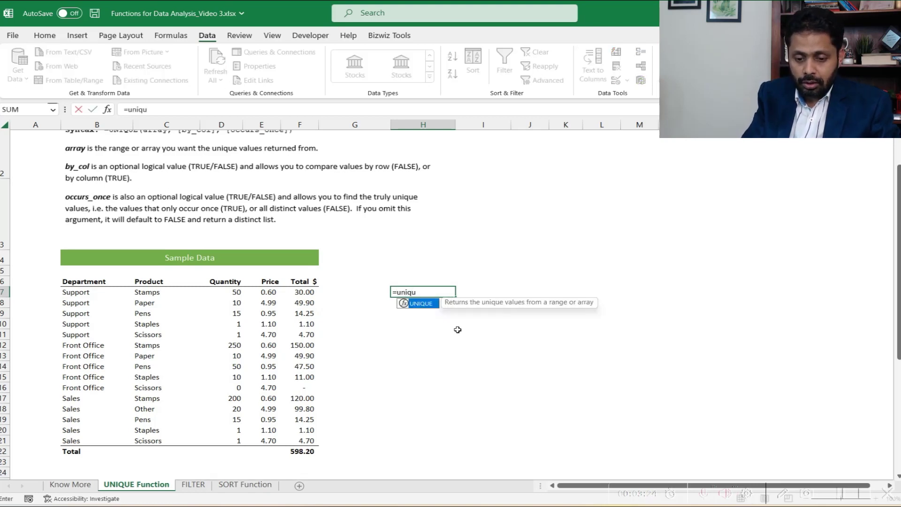
{"action": "type", "text": "("}
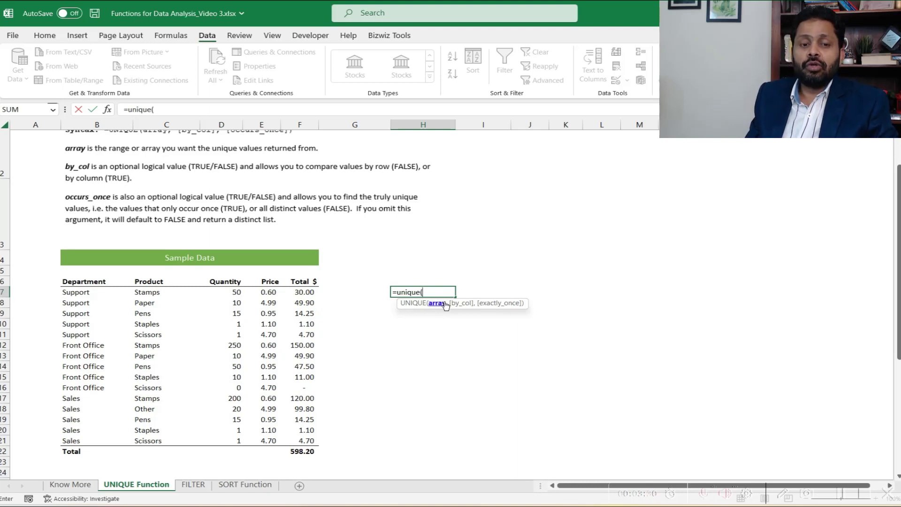
{"action": "left_click_drag", "start_coordinate": [150, 292], "coordinate": [163, 438]}
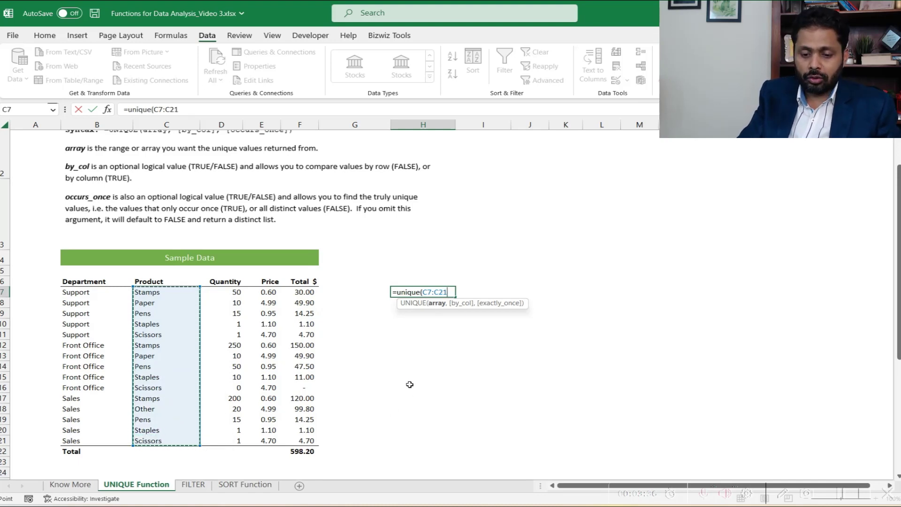
{"action": "type", "text": ")"}
{"action": "key", "text": "Return"}
{"action": "key", "text": "Up"}
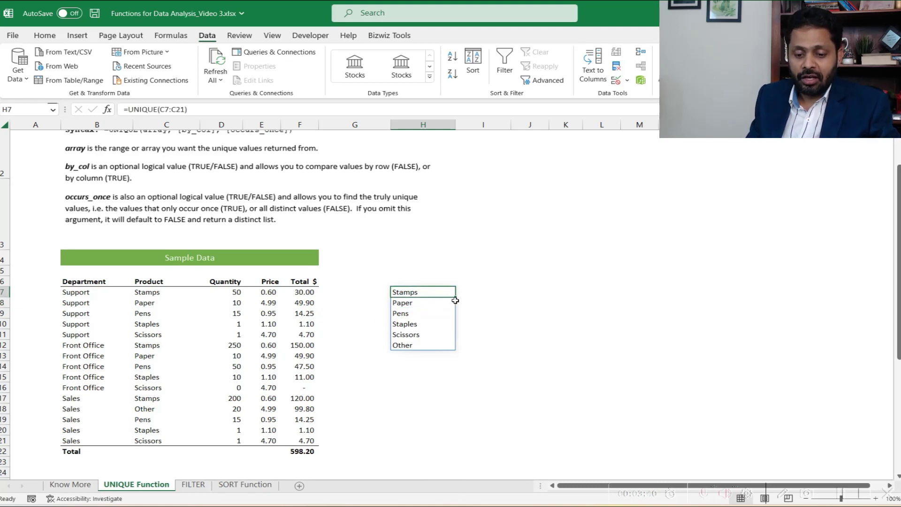
{"action": "left_click_drag", "start_coordinate": [447, 292], "coordinate": [438, 349]}
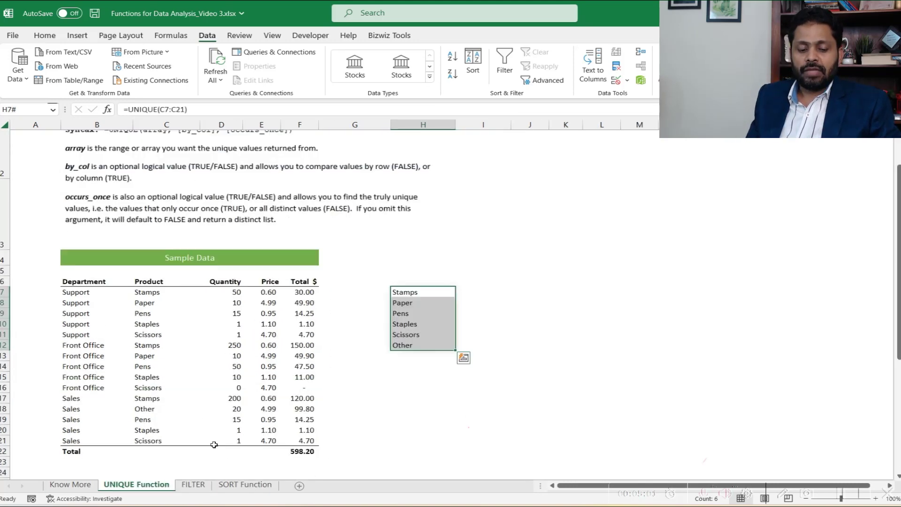
{"action": "left_click", "coordinate": [94, 331]}
{"action": "left_click", "coordinate": [108, 280]}
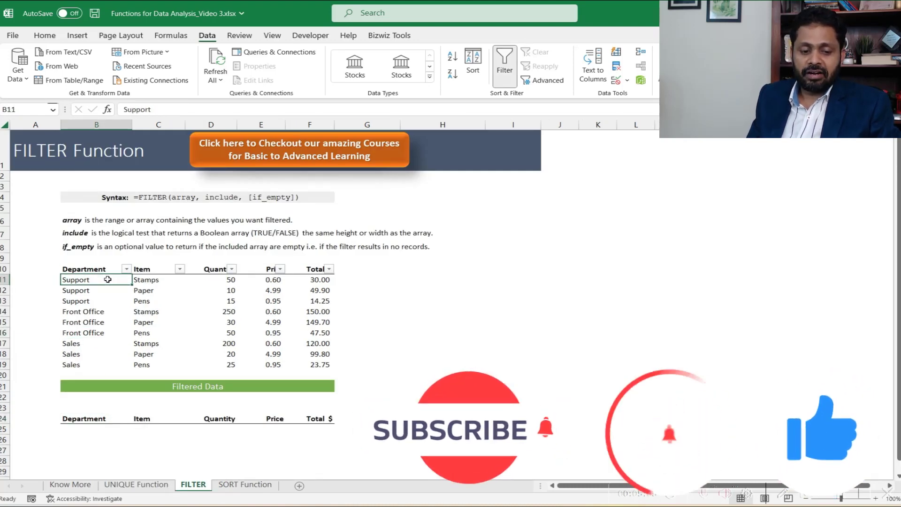
{"action": "left_click_drag", "start_coordinate": [152, 280], "coordinate": [155, 311]}
{"action": "left_click", "coordinate": [221, 279]}
{"action": "left_click", "coordinate": [319, 279]}
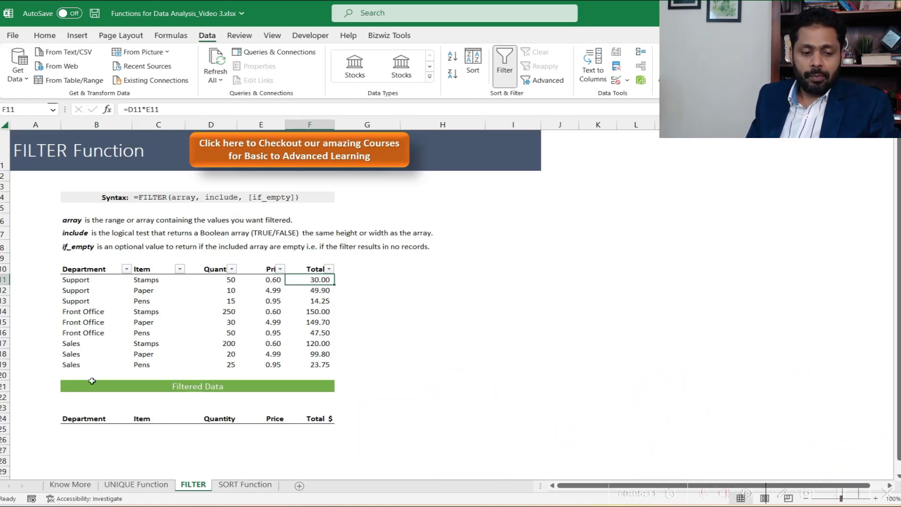
{"action": "left_click", "coordinate": [98, 281]}
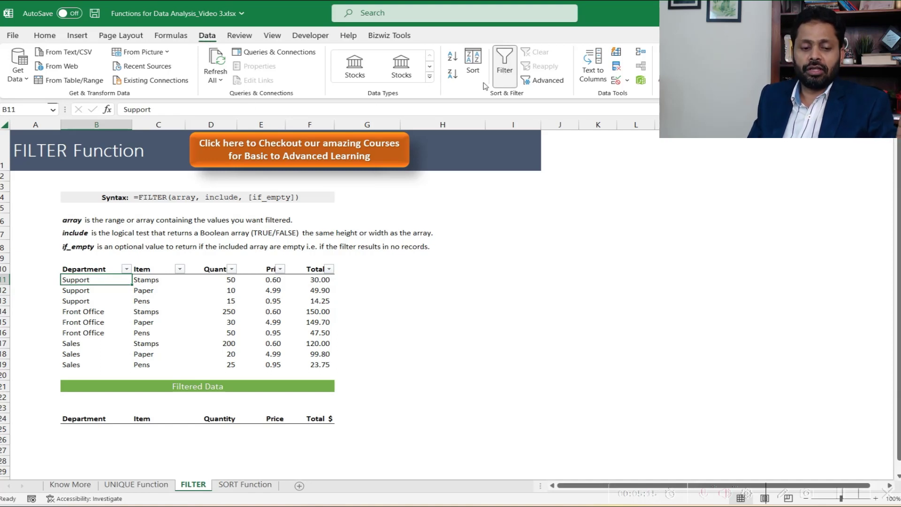
{"action": "left_click", "coordinate": [127, 269]}
{"action": "left_click", "coordinate": [188, 350]}
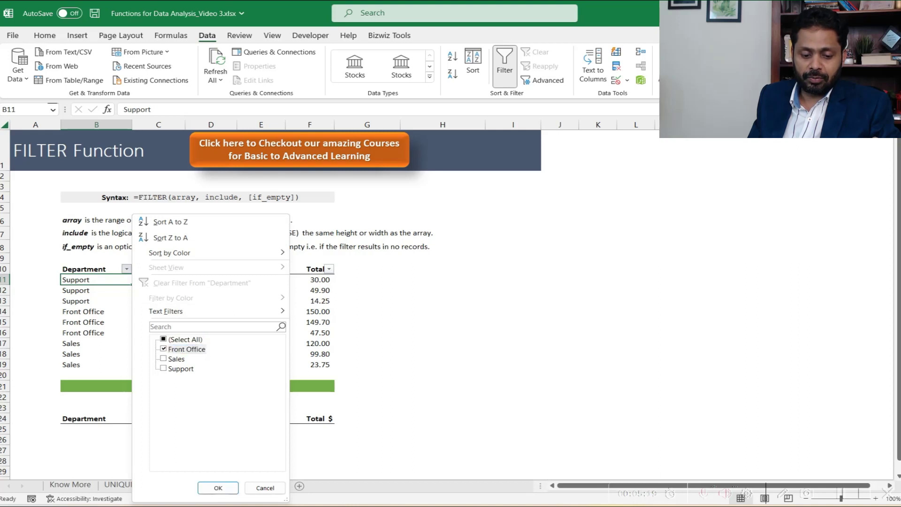
{"action": "left_click", "coordinate": [219, 488]}
{"action": "left_click", "coordinate": [127, 269]}
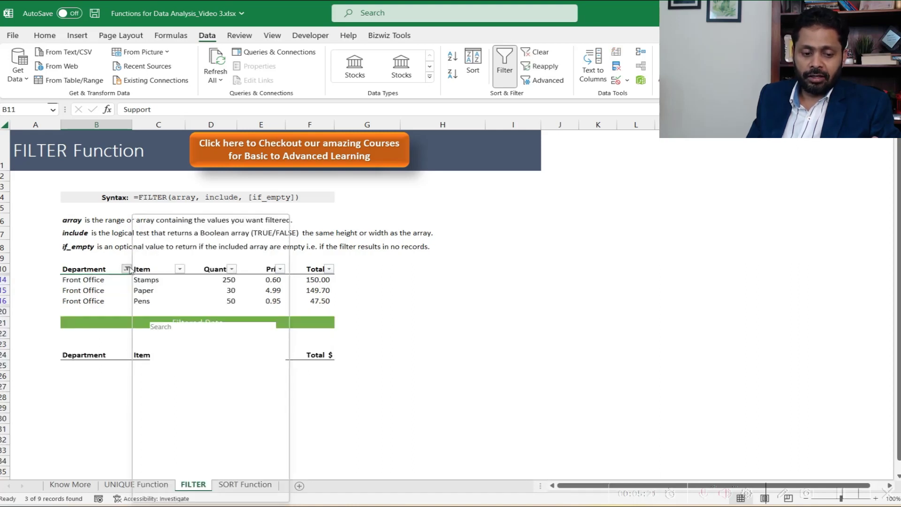
{"action": "left_click", "coordinate": [169, 359]}
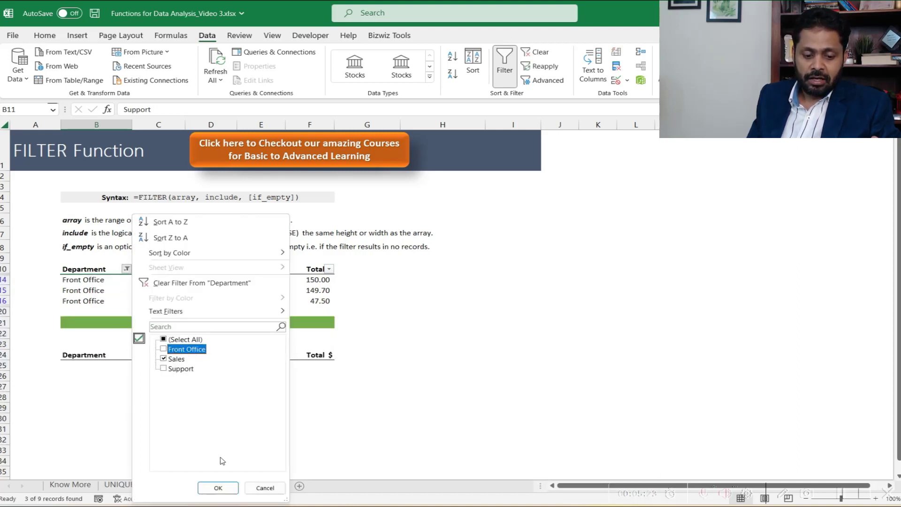
{"action": "left_click", "coordinate": [218, 488]}
{"action": "left_click", "coordinate": [127, 269]}
{"action": "left_click", "coordinate": [172, 339]}
{"action": "left_click", "coordinate": [218, 488]}
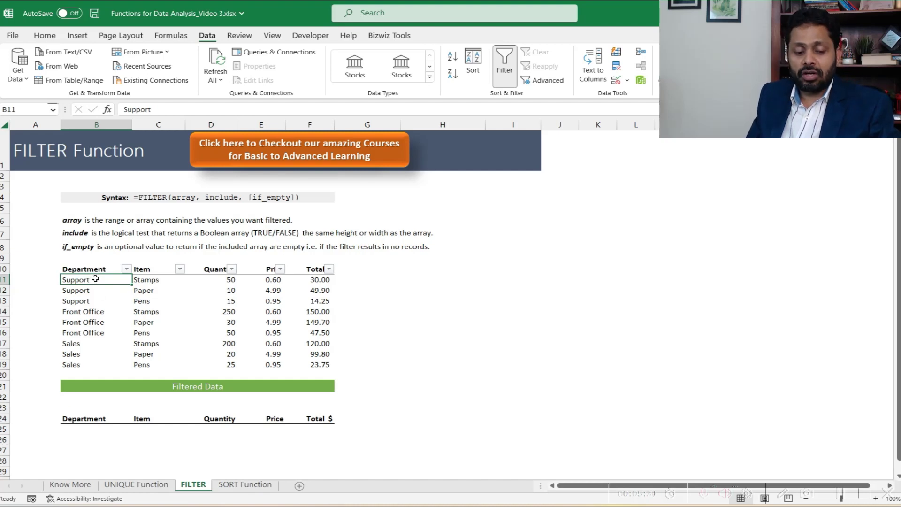
{"action": "left_click", "coordinate": [105, 429]}
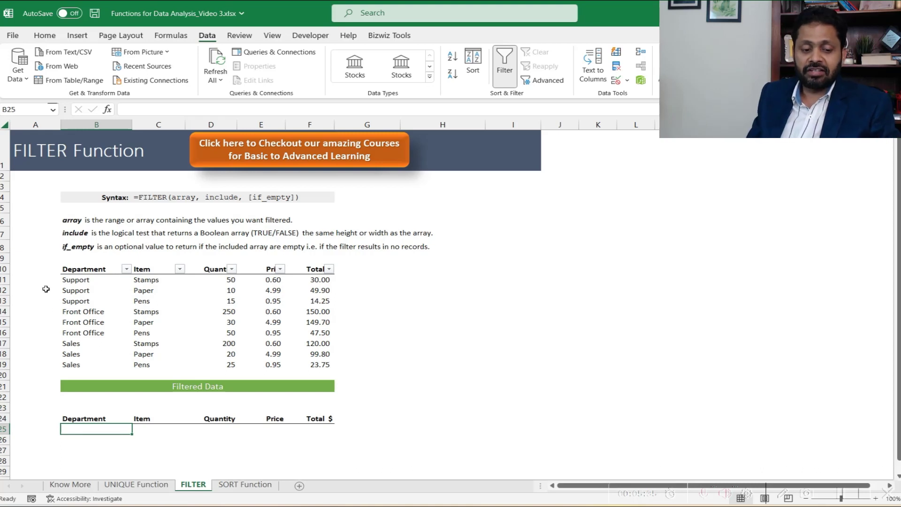
{"action": "left_click", "coordinate": [79, 289]}
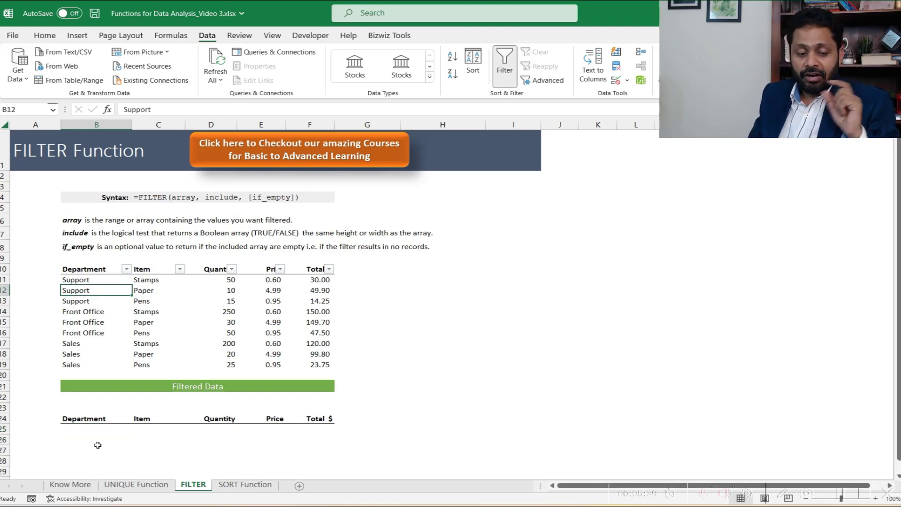
{"action": "left_click", "coordinate": [78, 431]}
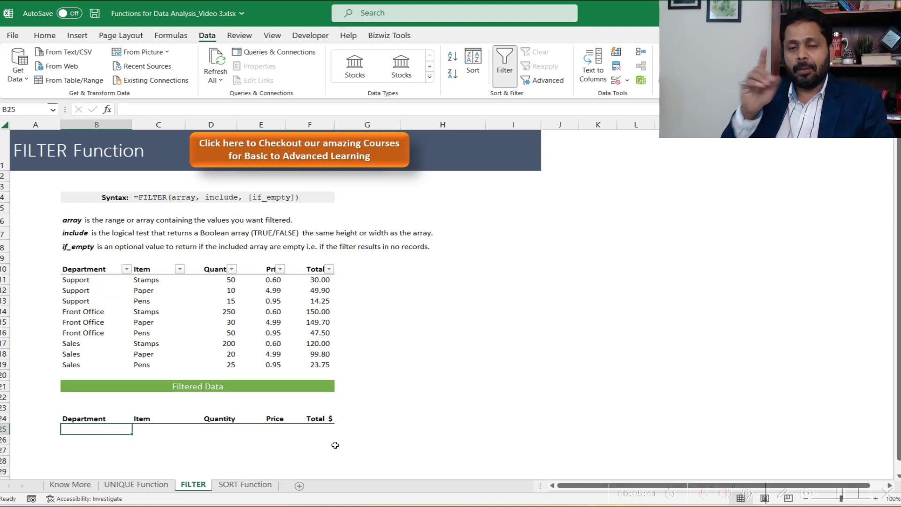
Step: Enter =FILTER(B11:F19,B11:B19="Sales") in B25 to spill the three Sales rows
{"action": "type", "text": "=fi"}
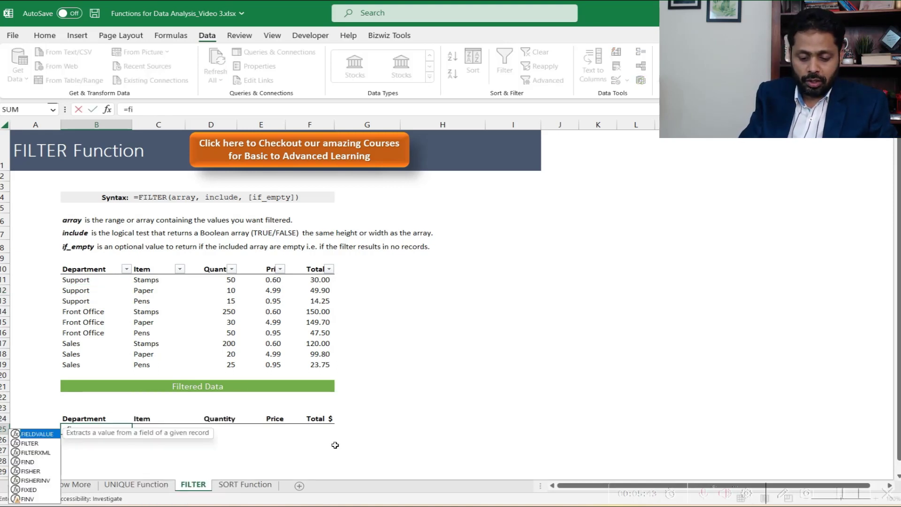
{"action": "type", "text": "lter("}
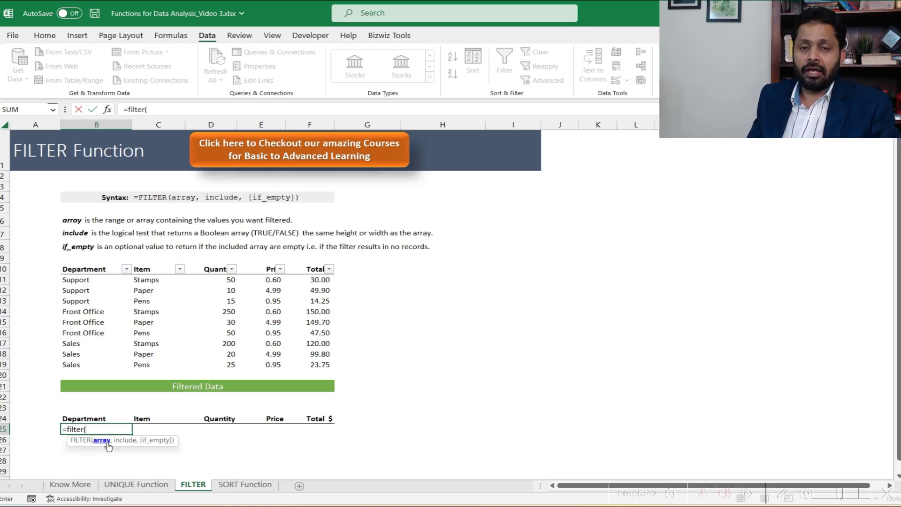
{"action": "left_click_drag", "start_coordinate": [94, 280], "coordinate": [403, 369]}
{"action": "type", "text": ","}
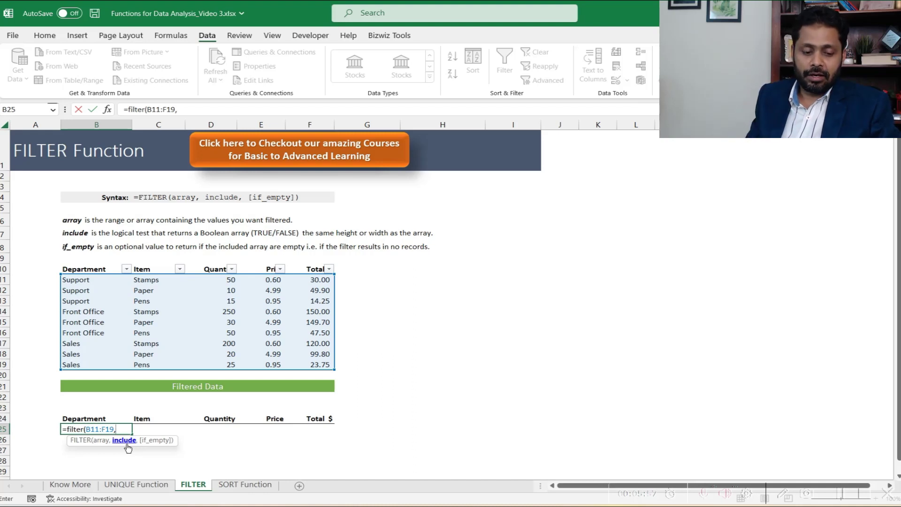
{"action": "left_click_drag", "start_coordinate": [84, 279], "coordinate": [87, 365]}
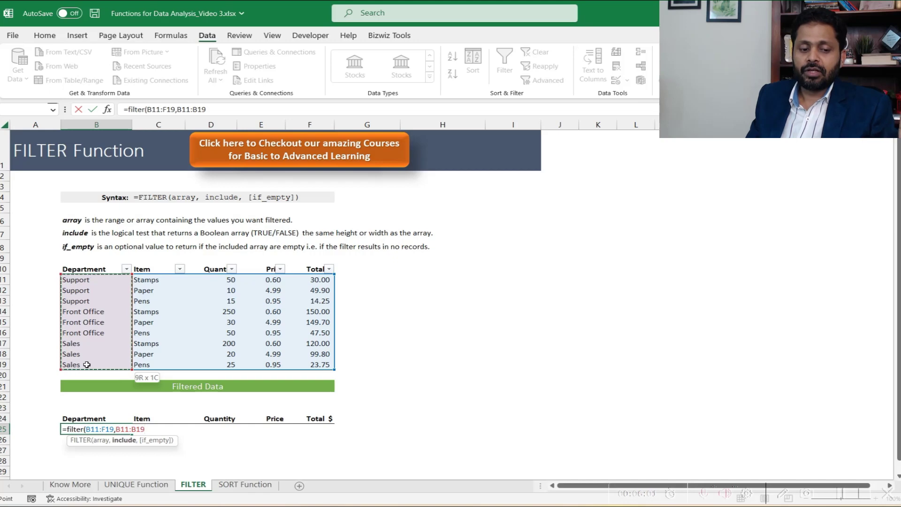
{"action": "left_click_drag", "start_coordinate": [87, 364], "coordinate": [86, 365]}
{"action": "type", "text": "=\"Sales"}
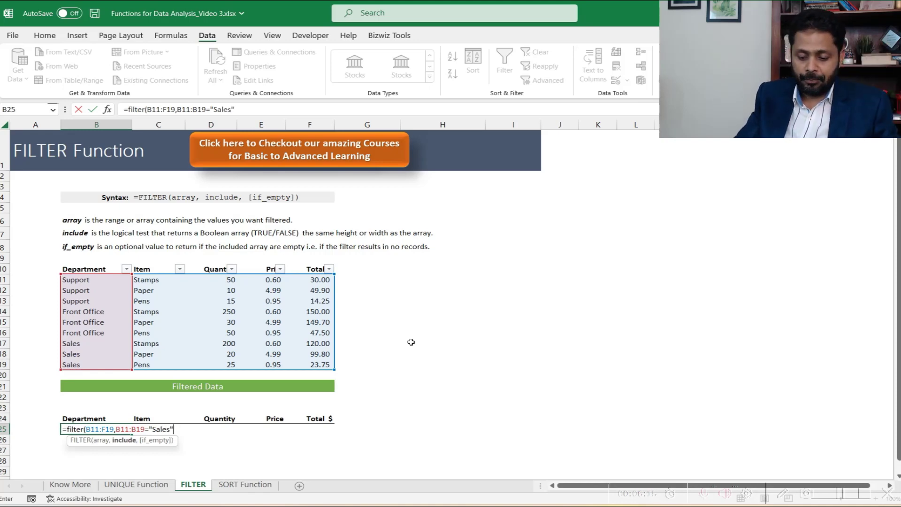
{"action": "type", "text": ")"}
{"action": "key", "text": "ctrl+Return"}
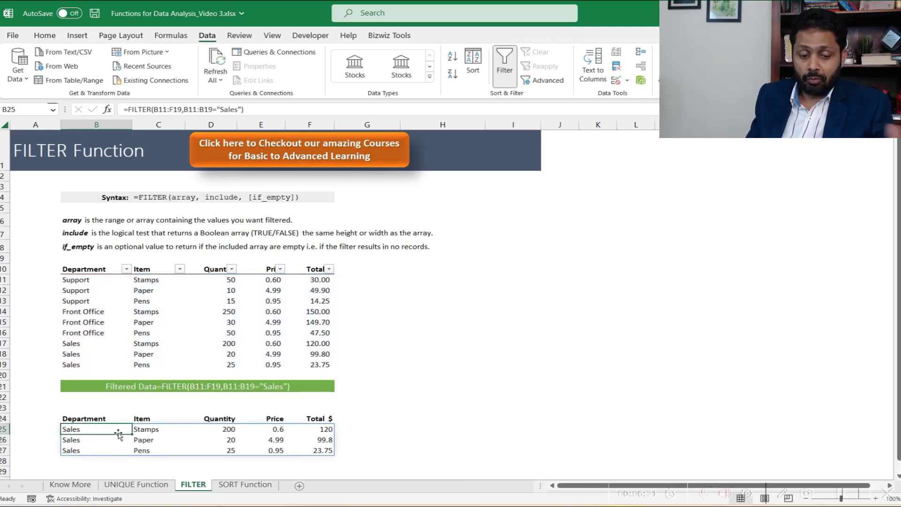
{"action": "left_click", "coordinate": [165, 434]}
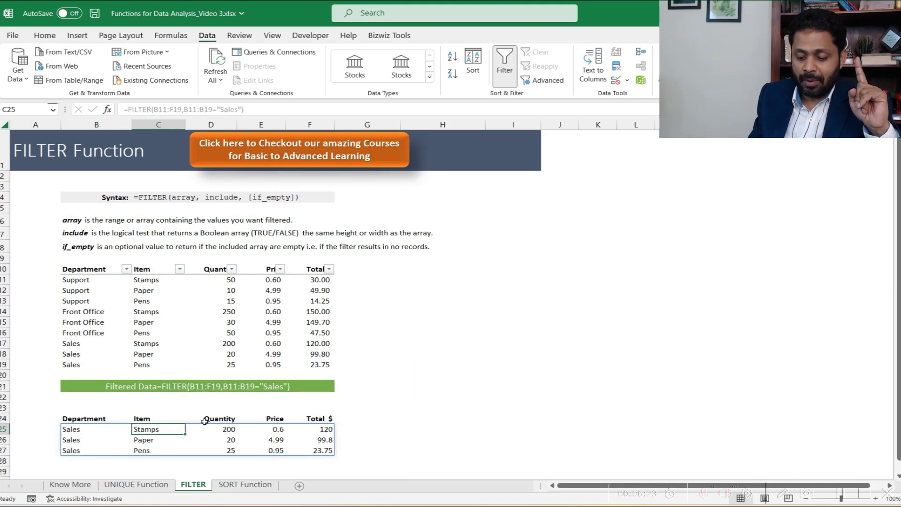
{"action": "key", "text": "Right"}
{"action": "key", "text": "Down"}
{"action": "key", "text": "Down"}
{"action": "key", "text": "Left"}
{"action": "key", "text": "Left"}
{"action": "key", "text": "Left"}
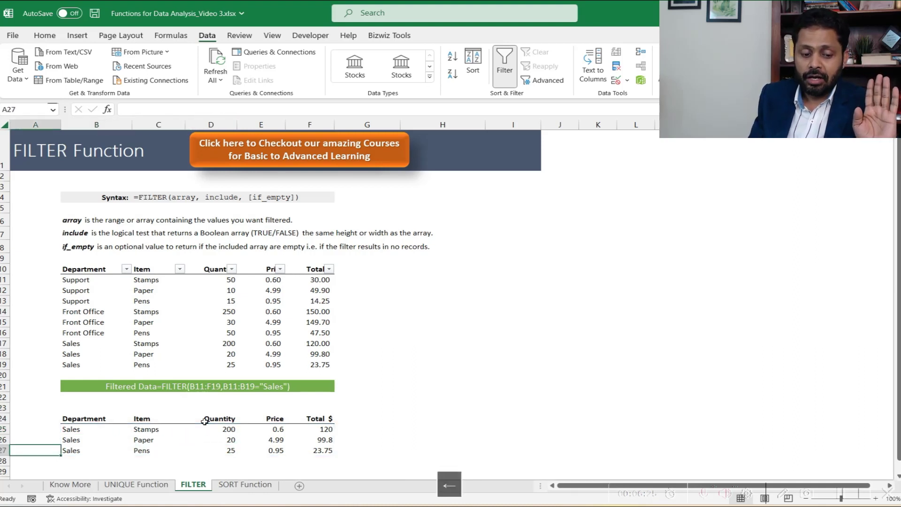
{"action": "key", "text": "Up"}
{"action": "key", "text": "Right"}
{"action": "key", "text": "Up"}
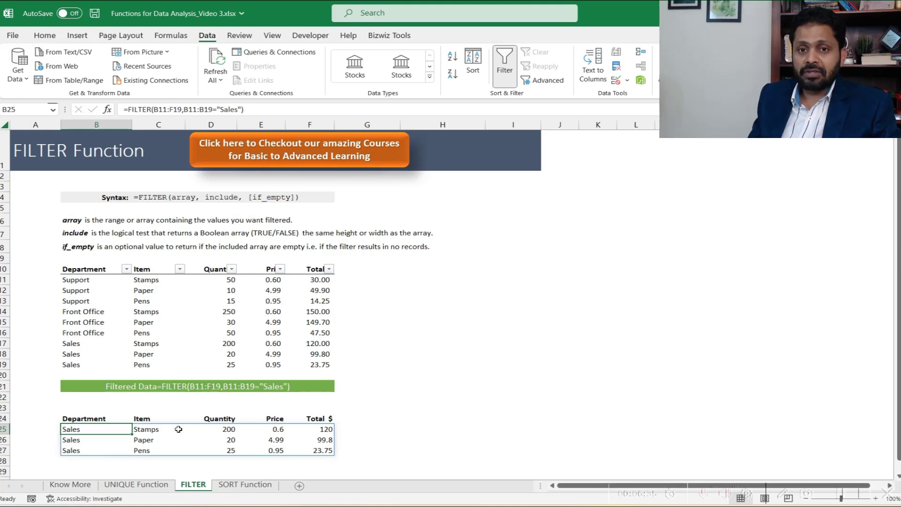
{"action": "left_click", "coordinate": [100, 411]}
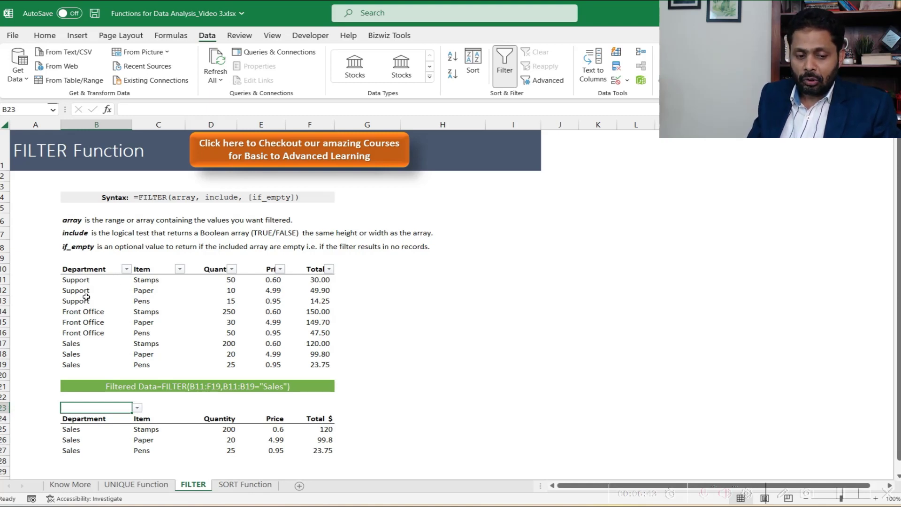
{"action": "left_click", "coordinate": [80, 429]}
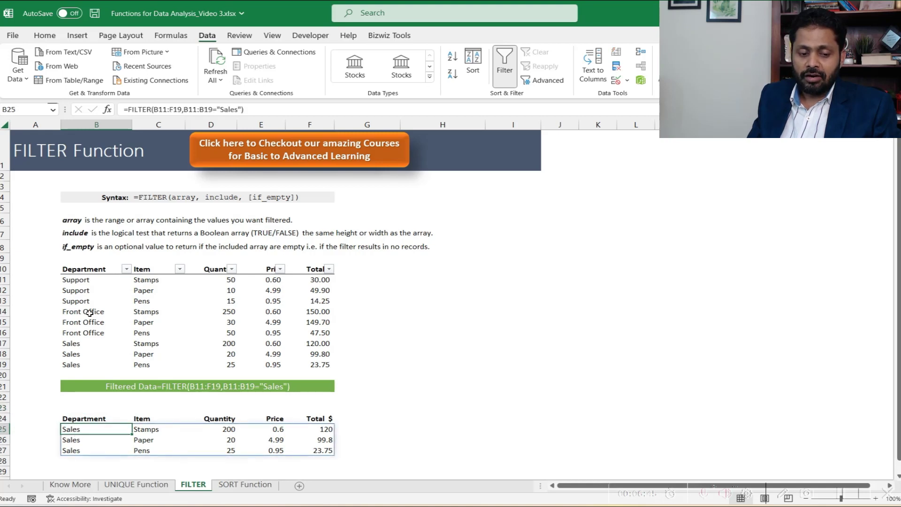
{"action": "left_click", "coordinate": [98, 343]}
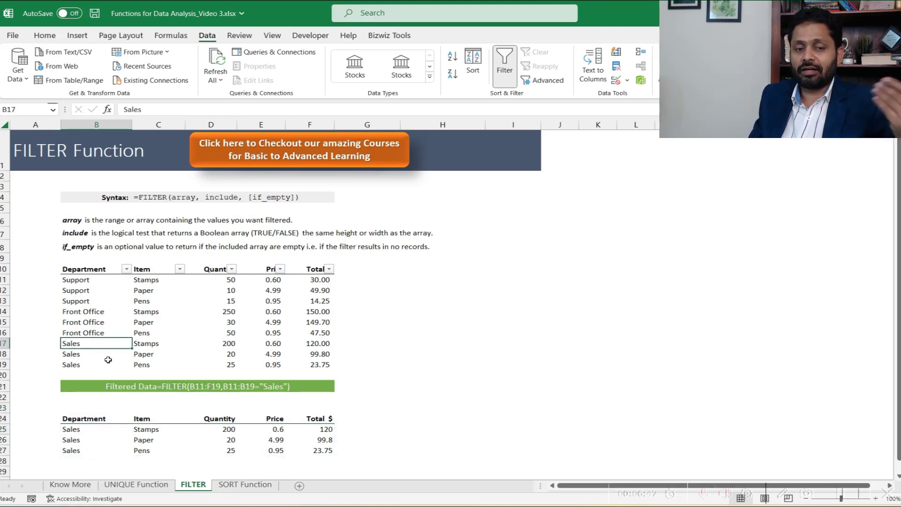
{"action": "left_click", "coordinate": [92, 407]}
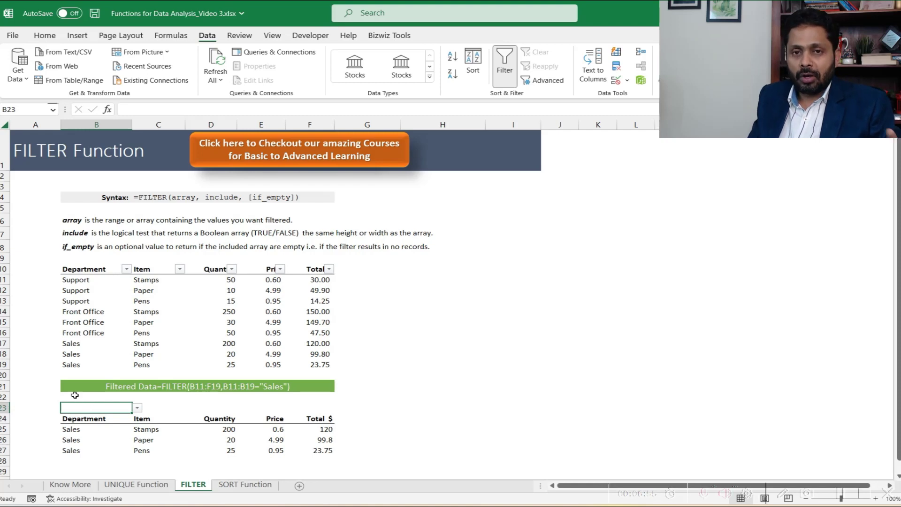
{"action": "left_click", "coordinate": [78, 290]}
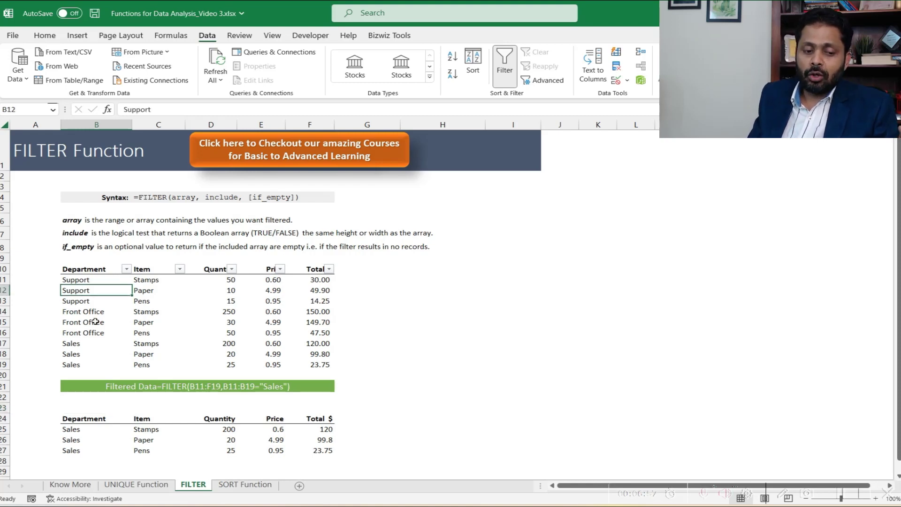
{"action": "left_click", "coordinate": [89, 311]}
{"action": "left_click", "coordinate": [93, 344]}
{"action": "left_click", "coordinate": [85, 271]}
{"action": "left_click_drag", "start_coordinate": [84, 290], "coordinate": [101, 366]}
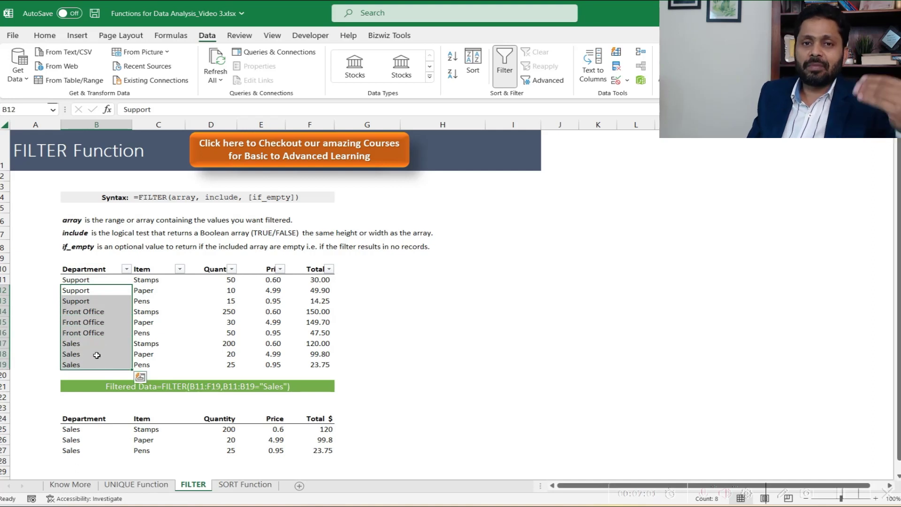
{"action": "left_click_drag", "start_coordinate": [78, 280], "coordinate": [81, 365]}
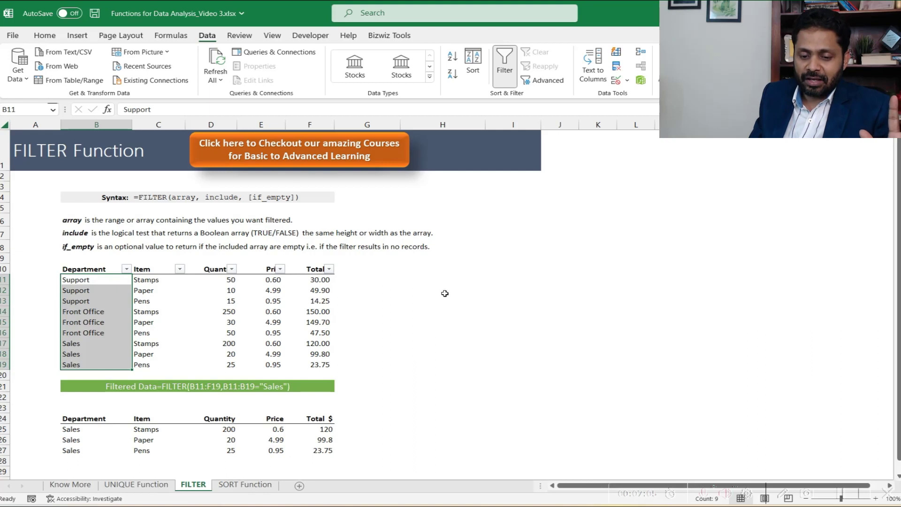
{"action": "left_click", "coordinate": [428, 272]}
{"action": "left_click", "coordinate": [444, 281]}
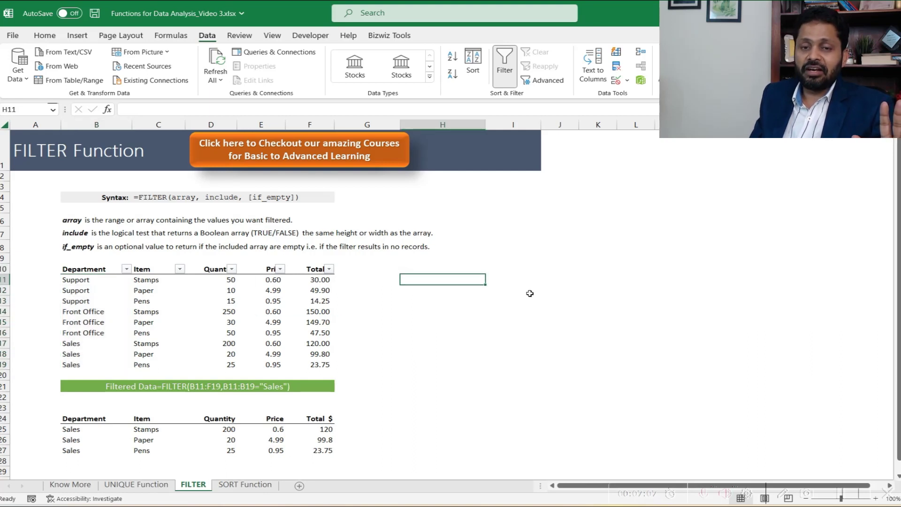
Step: Type the heading 'Unique Dept' in H10
{"action": "key", "text": "Up"}
{"action": "type", "text": "Unique "}
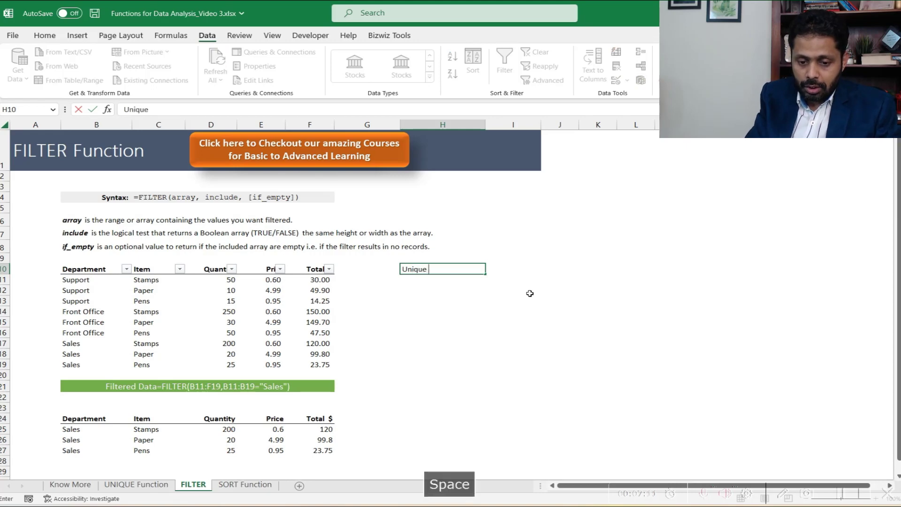
{"action": "type", "text": "Dept"}
{"action": "key", "text": "Return"}
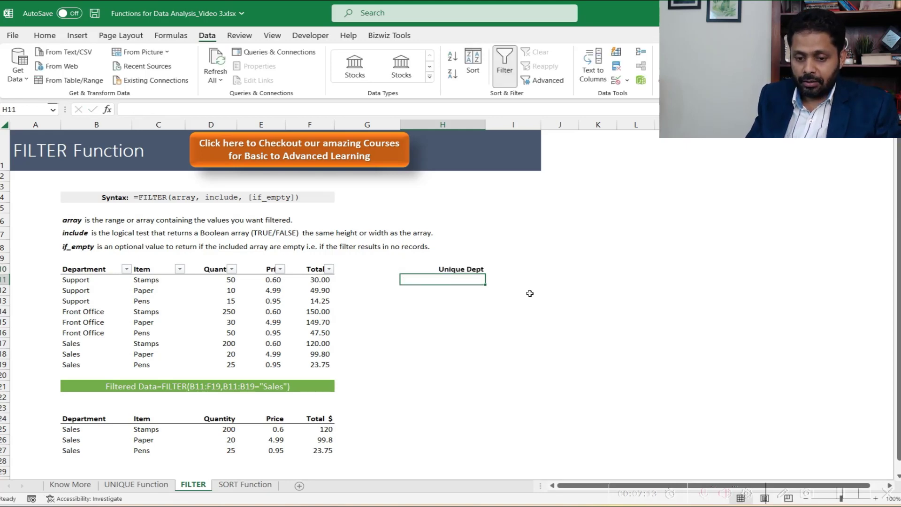
Step: Enter =UNIQUE(B11:B19) in H11, listing Support, Front Office and Sales once each
{"action": "type", "text": "=uniq"}
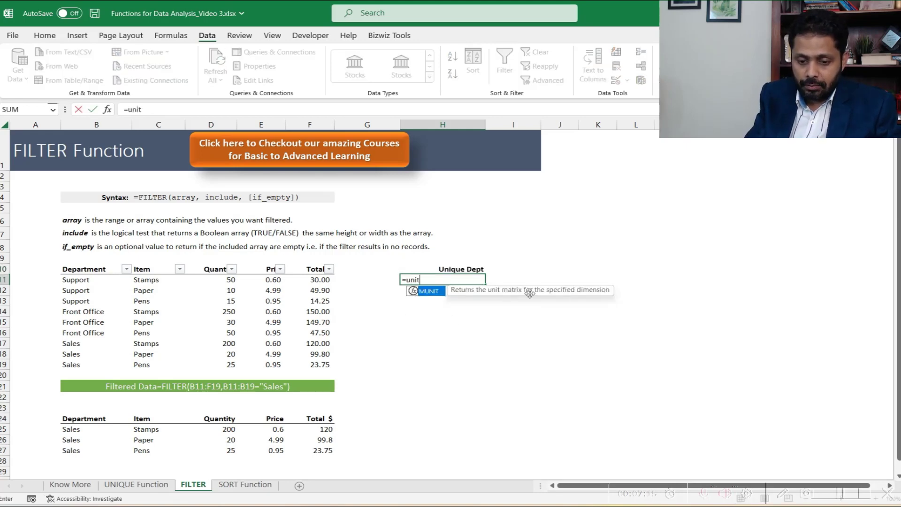
{"action": "key", "text": "Tab"}
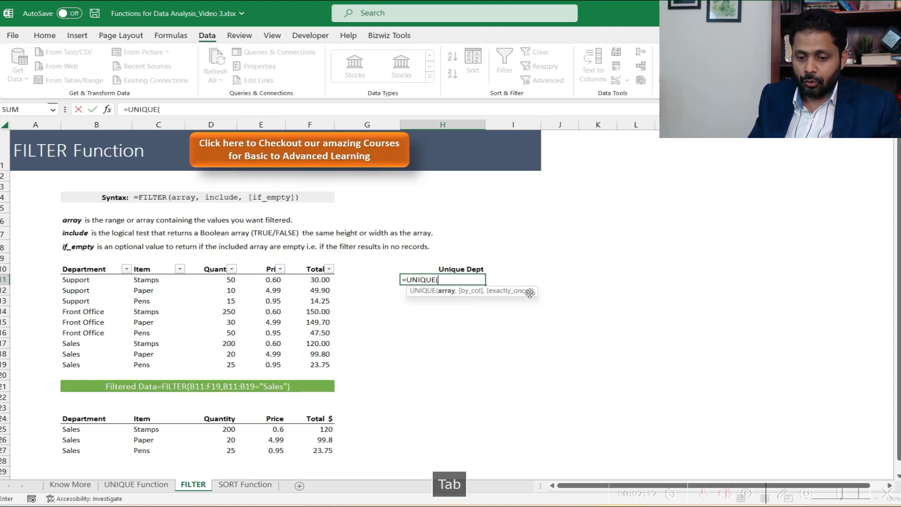
{"action": "left_click_drag", "start_coordinate": [77, 280], "coordinate": [76, 365]}
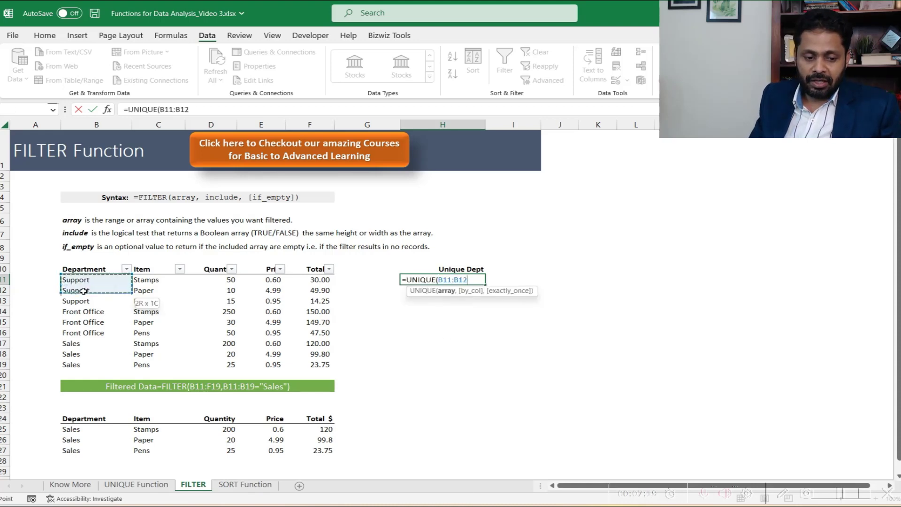
{"action": "key", "text": "Return"}
{"action": "key", "text": "Down"}
{"action": "key", "text": "Down"}
{"action": "key", "text": "Up"}
{"action": "key", "text": "Up"}
{"action": "key", "text": "Down"}
{"action": "key", "text": "Down"}
{"action": "key", "text": "Up"}
{"action": "key", "text": "Up"}
{"action": "key", "text": "Up"}
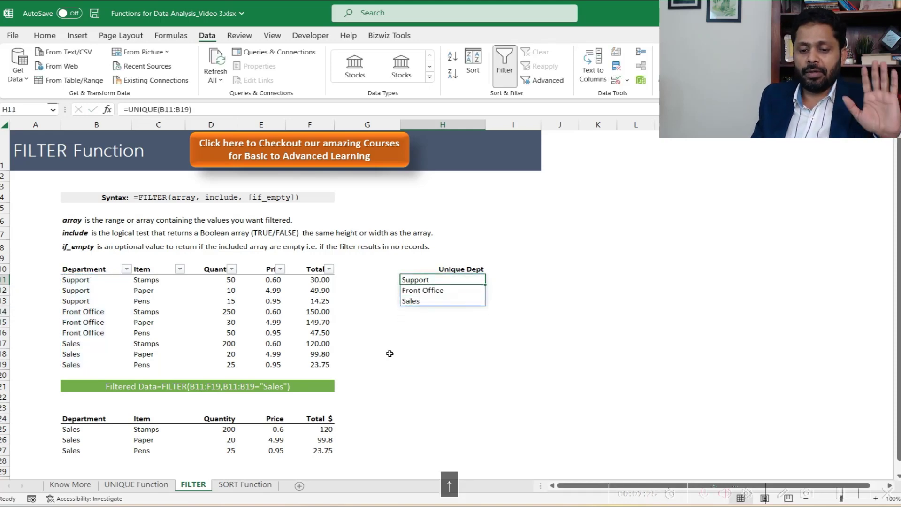
{"action": "left_click", "coordinate": [87, 408]}
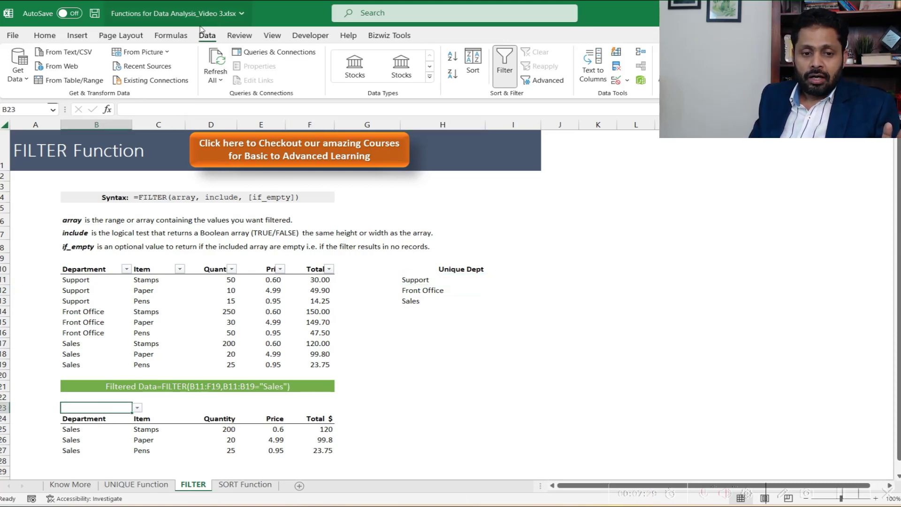
Step: Give B23 a List data validation with source =$H$11:$H$13
{"action": "left_click", "coordinate": [616, 81]}
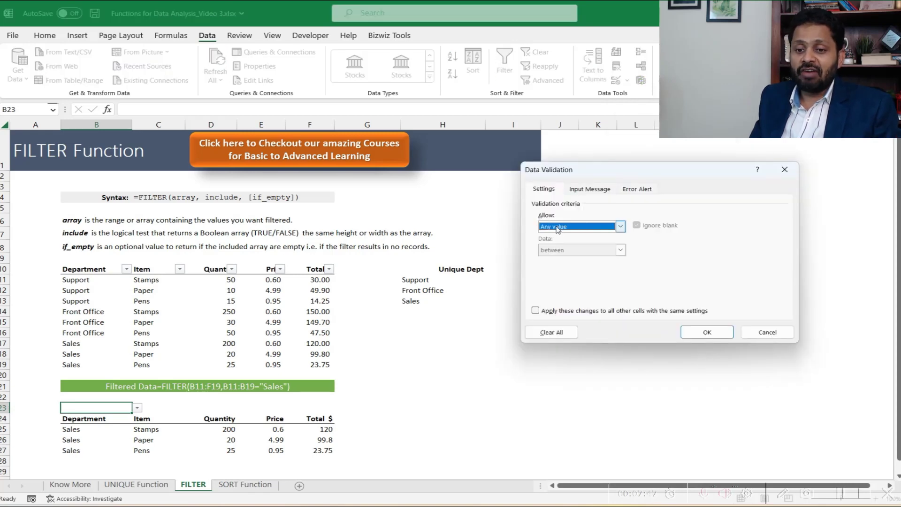
{"action": "left_click", "coordinate": [620, 227]}
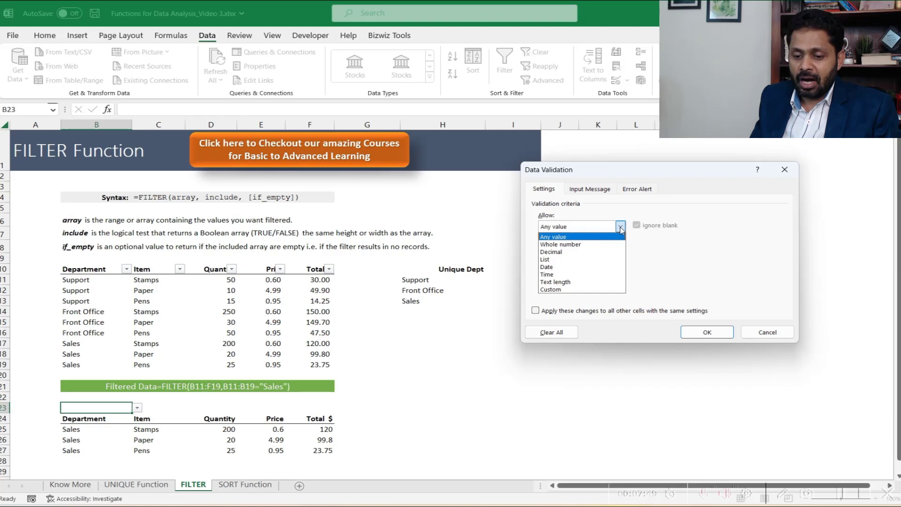
{"action": "left_click", "coordinate": [567, 259]}
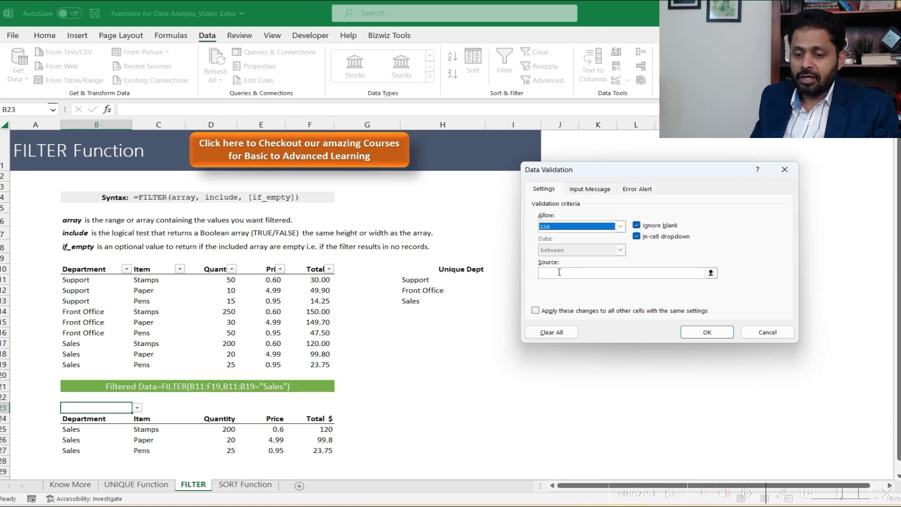
{"action": "left_click", "coordinate": [555, 274]}
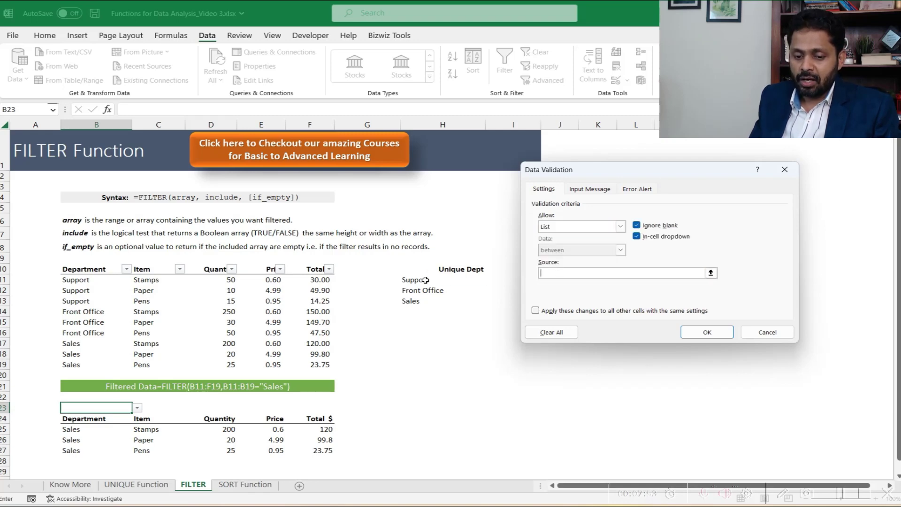
{"action": "left_click_drag", "start_coordinate": [426, 281], "coordinate": [426, 297]}
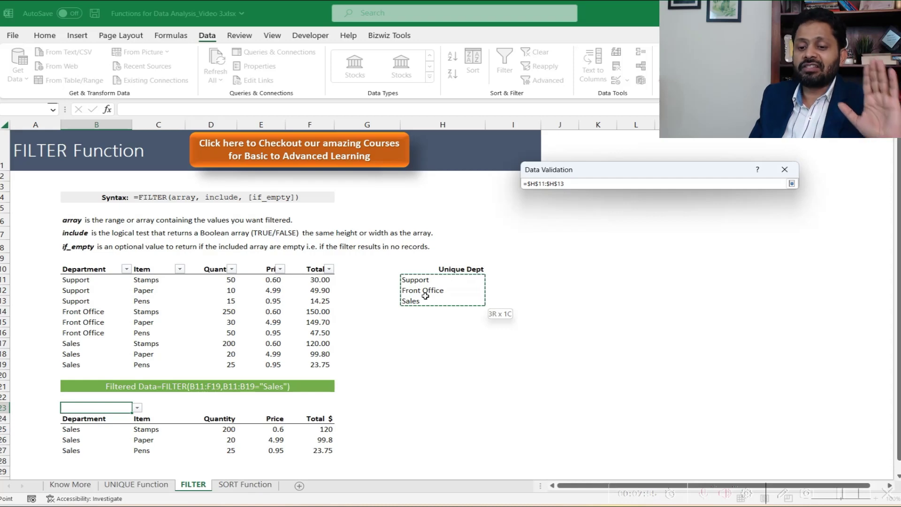
{"action": "left_click_drag", "start_coordinate": [426, 296], "coordinate": [425, 299]}
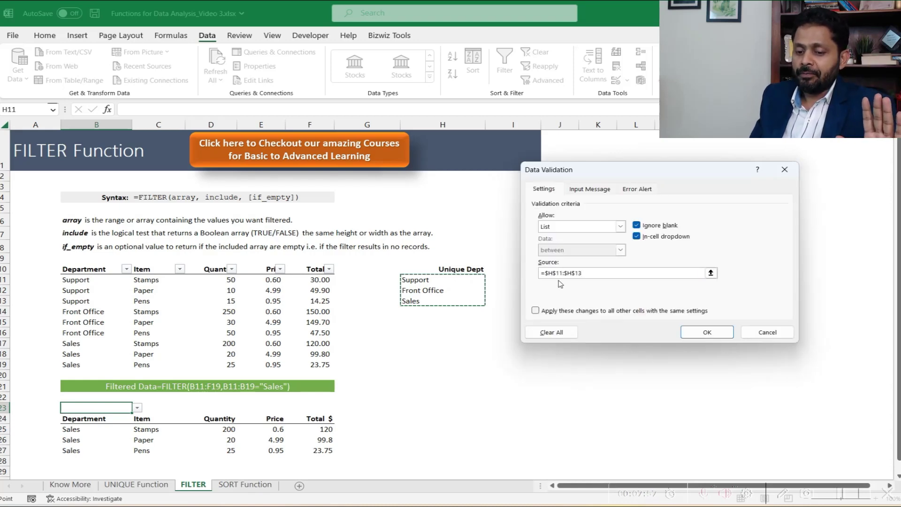
{"action": "left_click", "coordinate": [708, 332]}
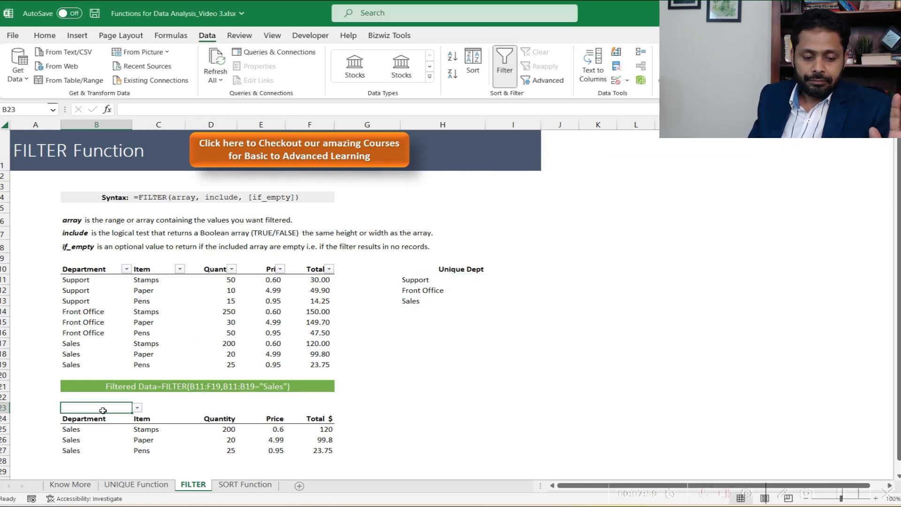
{"action": "left_click", "coordinate": [137, 408]}
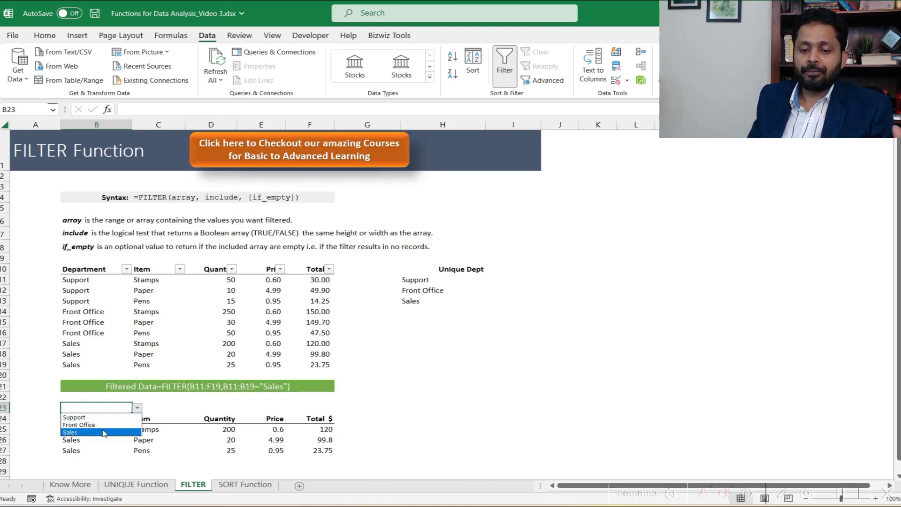
Step: Pick Support from B23's department dropdown
{"action": "left_click", "coordinate": [97, 417]}
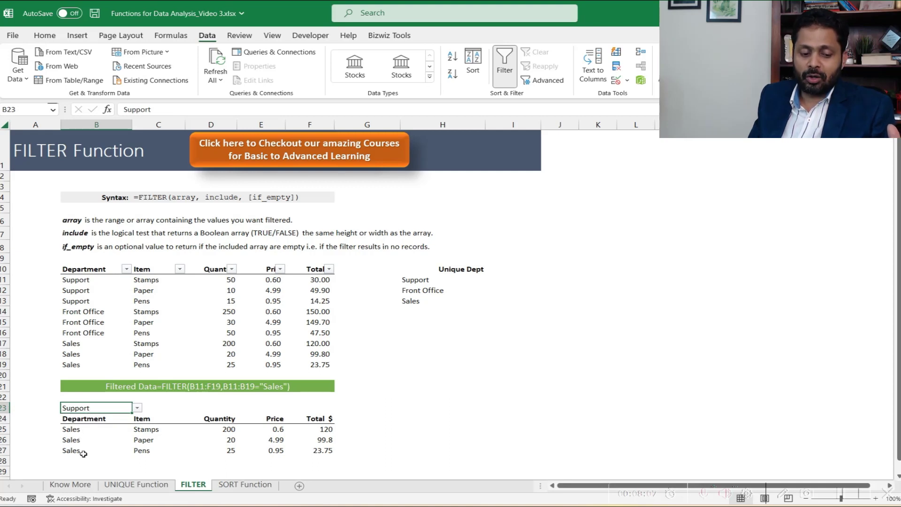
{"action": "left_click", "coordinate": [71, 431]}
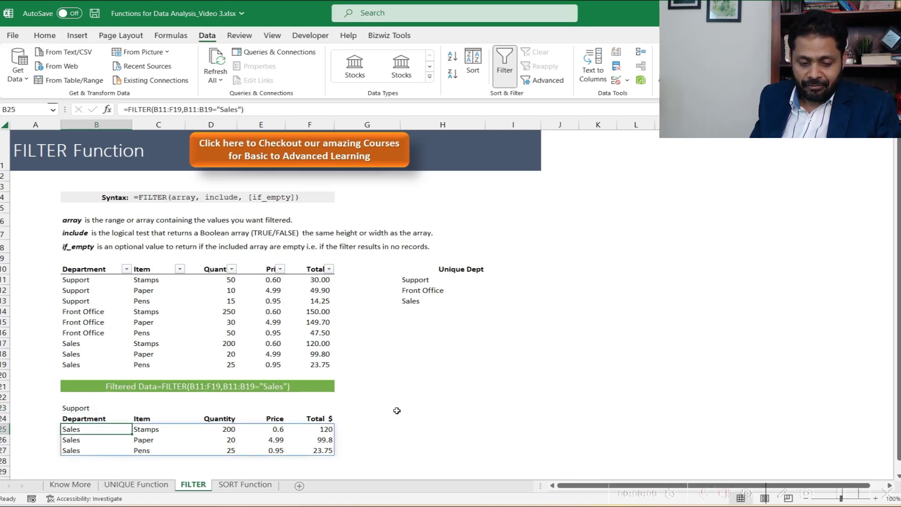
Step: Replace "Sales" with B23 so B25 reads =FILTER(B11:F19,B11:B19=B23)
{"action": "key", "text": "F2"}
{"action": "key", "text": "Left"}
{"action": "key", "text": "Left"}
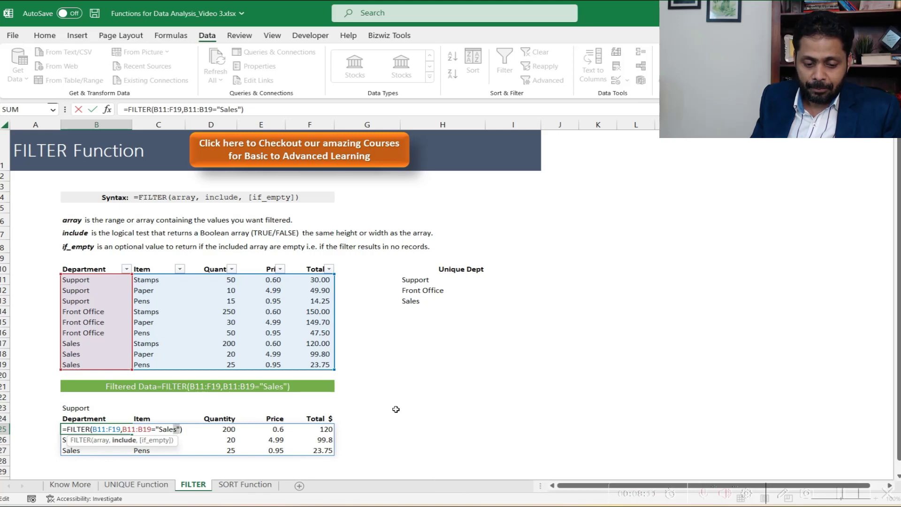
{"action": "key", "text": "Delete"}
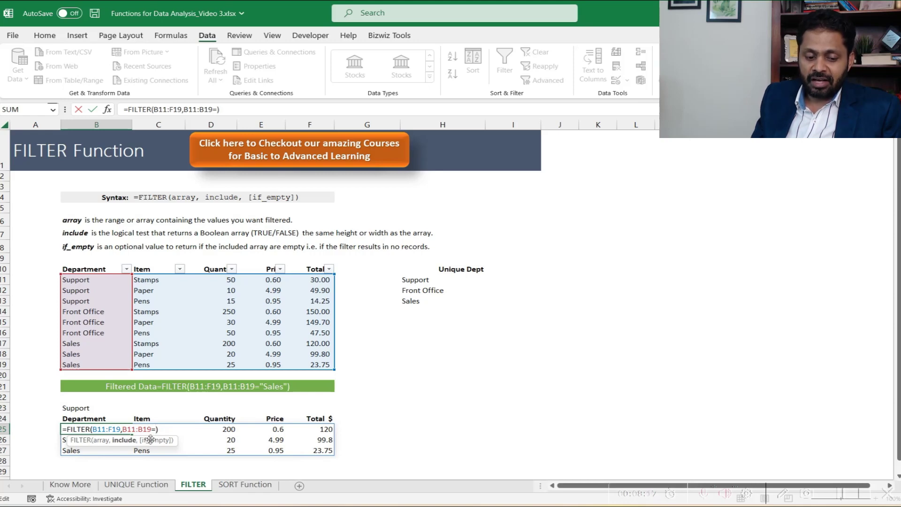
{"action": "left_click", "coordinate": [91, 408]}
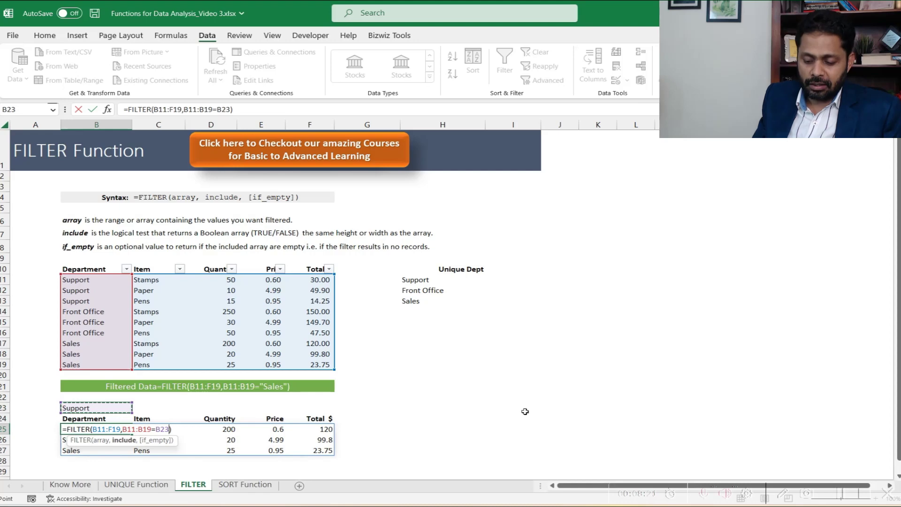
{"action": "key", "text": "Return"}
{"action": "key", "text": "Up"}
{"action": "key", "text": "Up"}
{"action": "key", "text": "Up"}
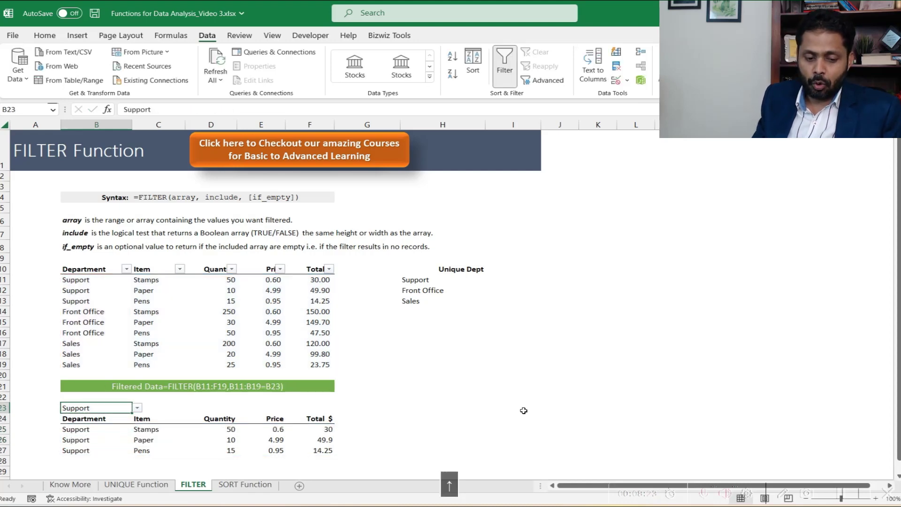
Step: Pick Front Office, then Sales in B23 to refresh the filter, then go to SORT Function
{"action": "left_click", "coordinate": [137, 407]}
{"action": "left_click", "coordinate": [124, 425]}
{"action": "left_click", "coordinate": [137, 408]}
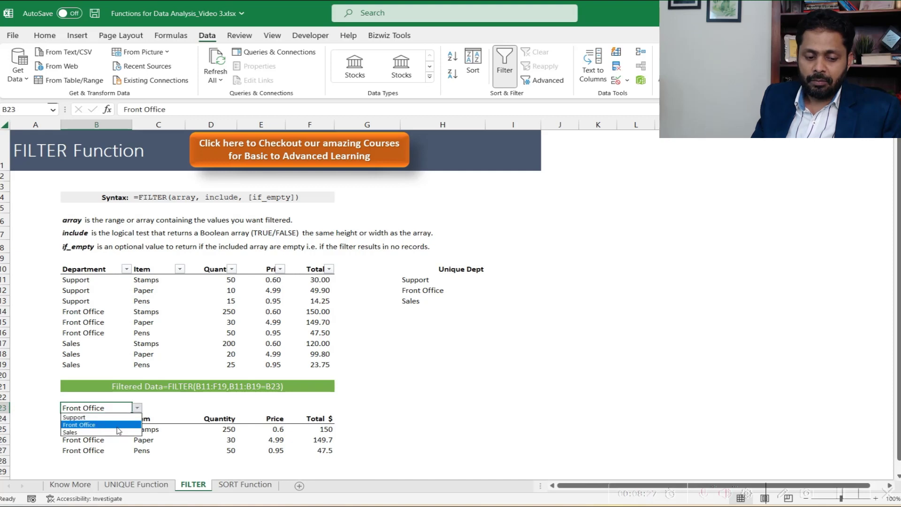
{"action": "left_click", "coordinate": [118, 432]}
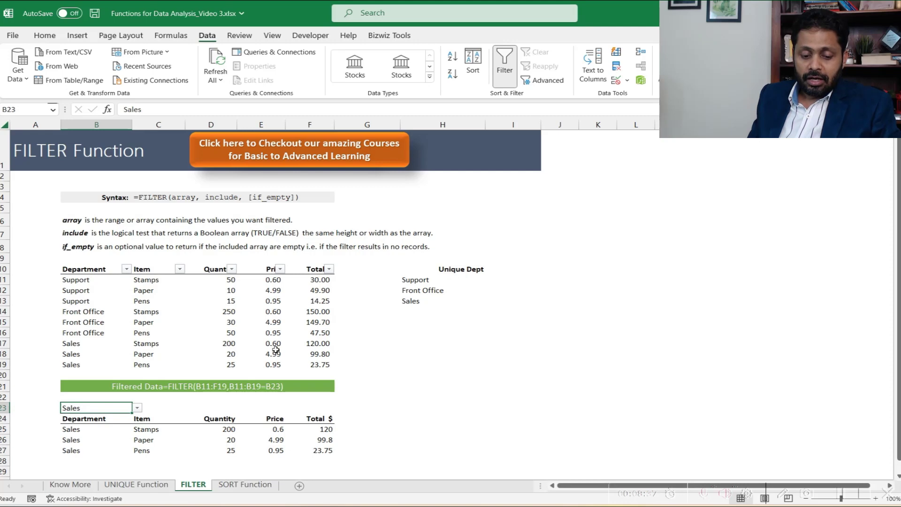
{"action": "left_click", "coordinate": [245, 485]}
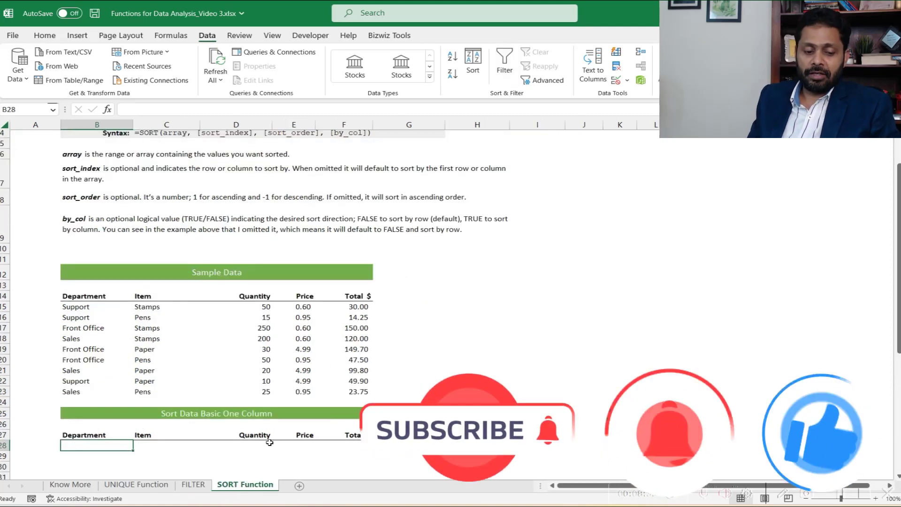
Step: Select the Sample Data range B14:F23 and bring up the Sort dialog
{"action": "left_click", "coordinate": [117, 328]}
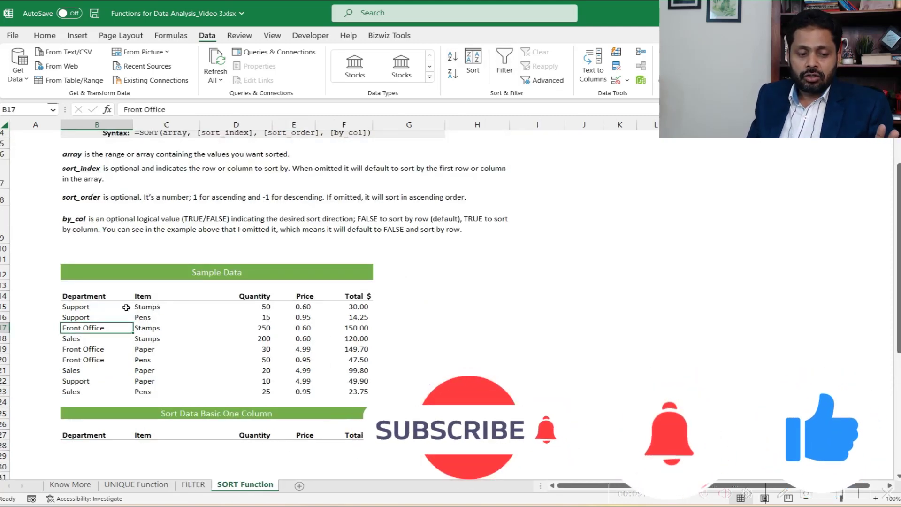
{"action": "left_click_drag", "start_coordinate": [77, 296], "coordinate": [346, 393]}
{"action": "left_click", "coordinate": [472, 61]}
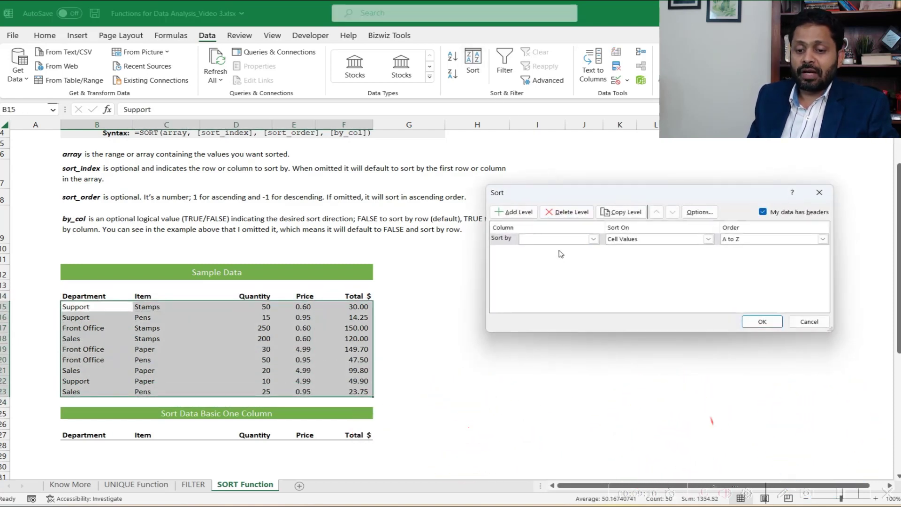
Step: Sort the Sample Data by Department, A to Z, grouping Front Office, Sales and Support
{"action": "left_click", "coordinate": [537, 240]}
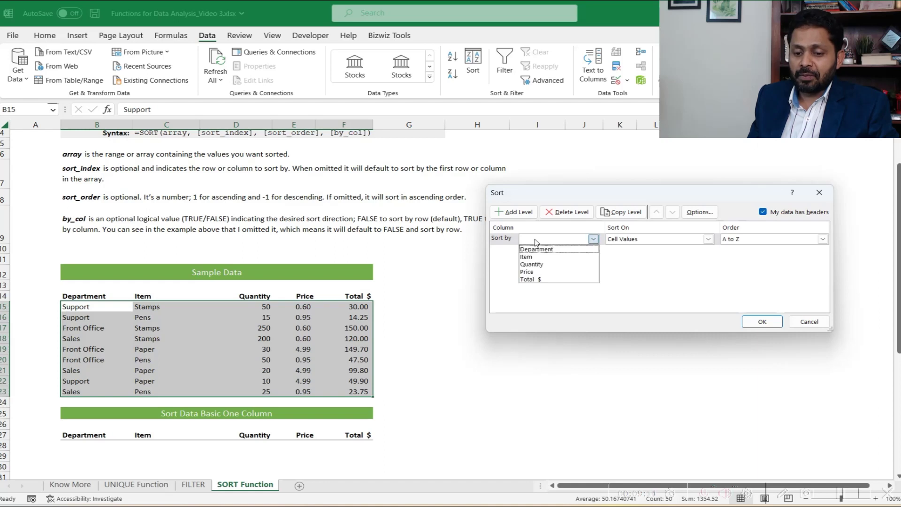
{"action": "left_click", "coordinate": [560, 250]}
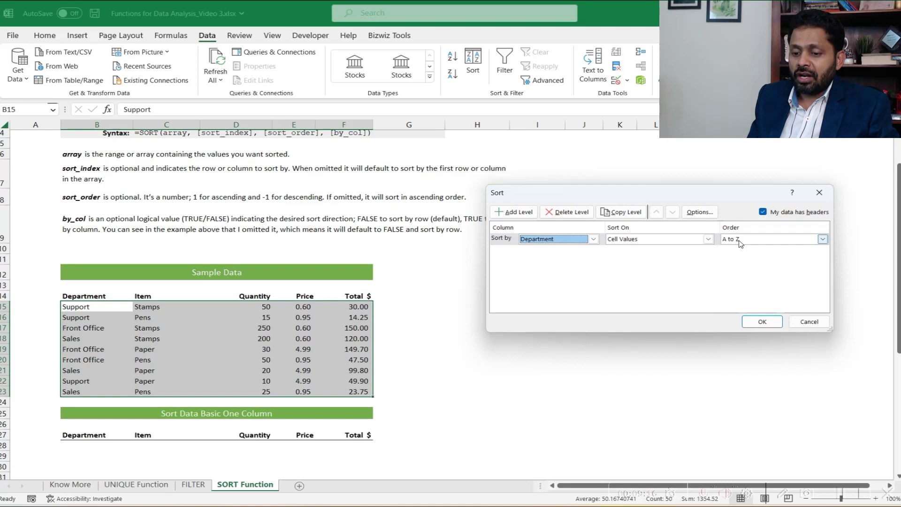
{"action": "left_click", "coordinate": [824, 240]}
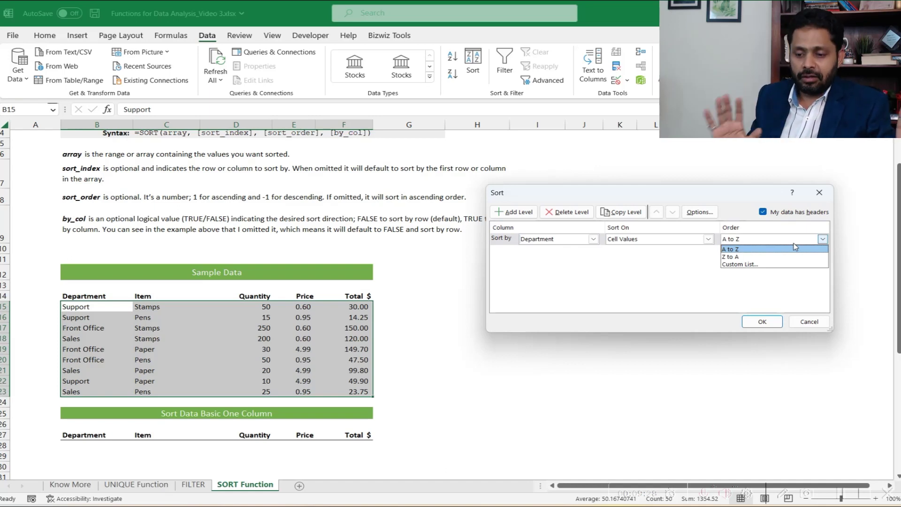
{"action": "left_click", "coordinate": [765, 250]}
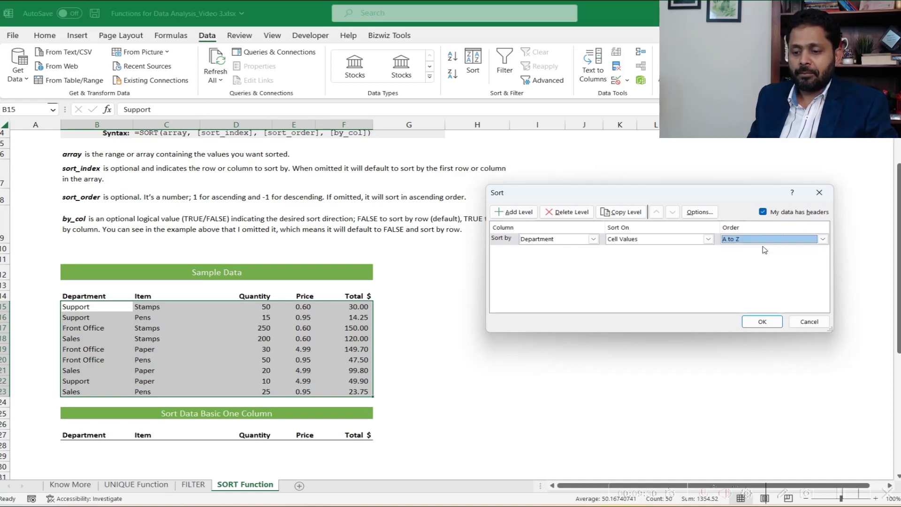
{"action": "left_click", "coordinate": [762, 324]}
{"action": "left_click_drag", "start_coordinate": [99, 306], "coordinate": [94, 359]}
{"action": "left_click", "coordinate": [83, 373]}
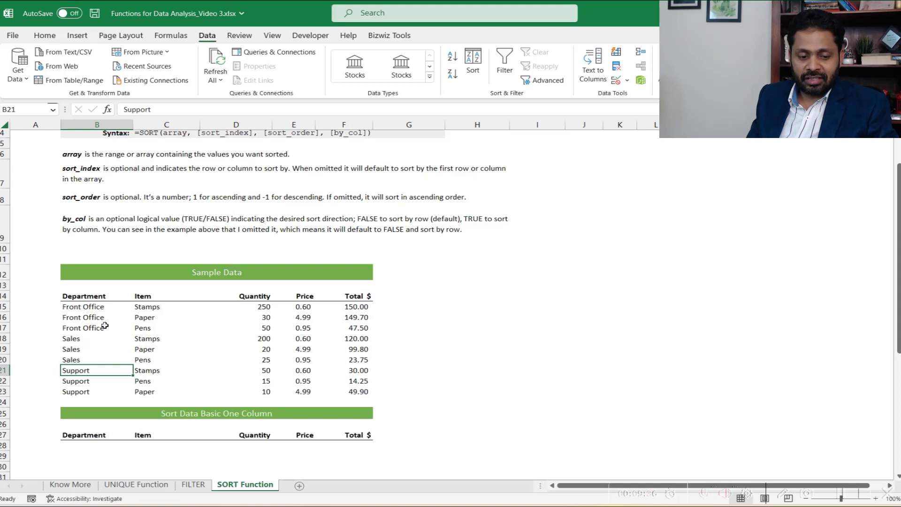
Step: Point out the Front Office rows, then select the whole sample data table and reopen Sort (Department, A to Z)
{"action": "left_click_drag", "start_coordinate": [93, 308], "coordinate": [94, 328]}
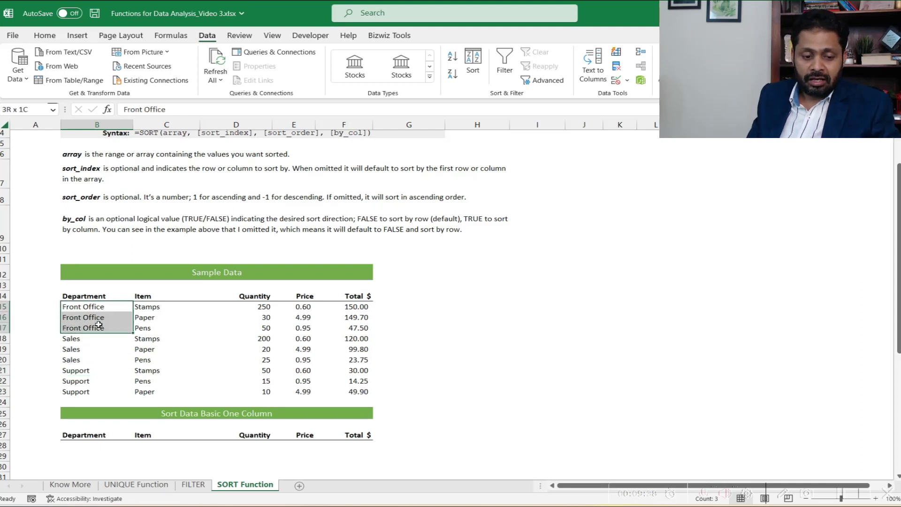
{"action": "left_click_drag", "start_coordinate": [356, 307], "coordinate": [355, 328]}
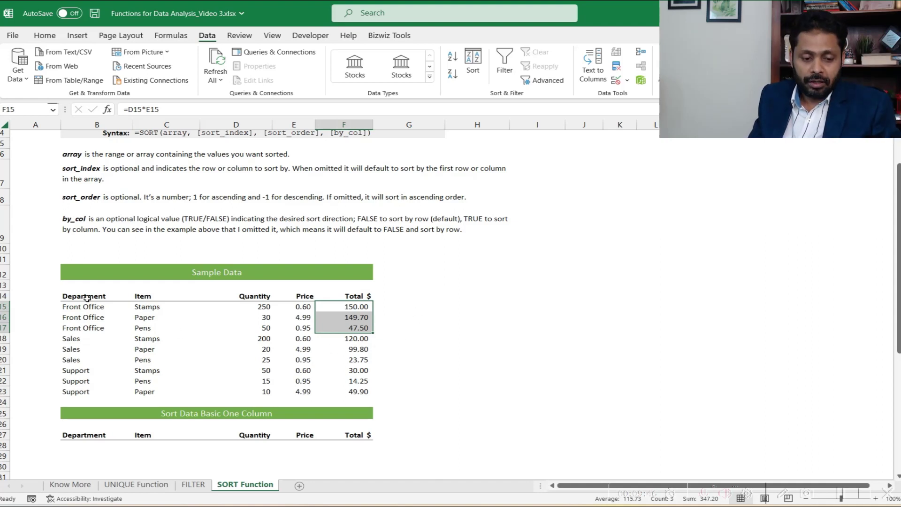
{"action": "left_click_drag", "start_coordinate": [96, 301], "coordinate": [354, 389]}
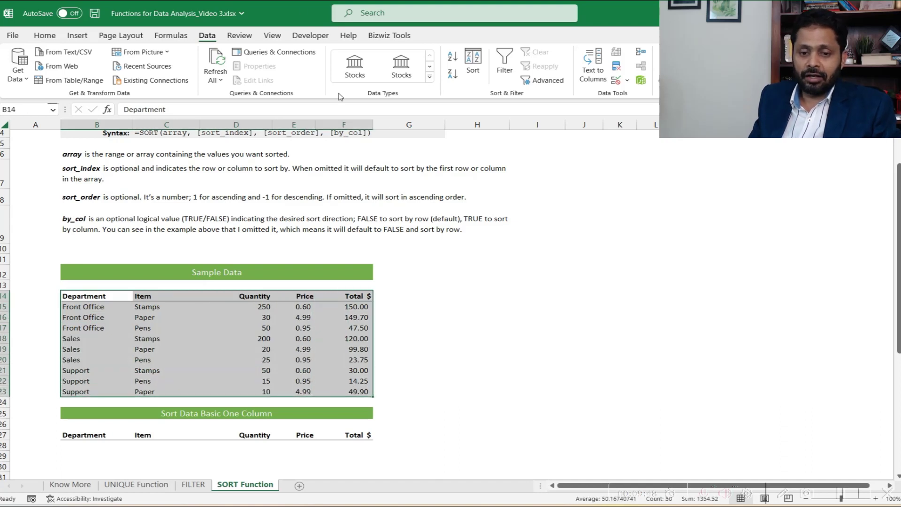
{"action": "left_click", "coordinate": [473, 63]}
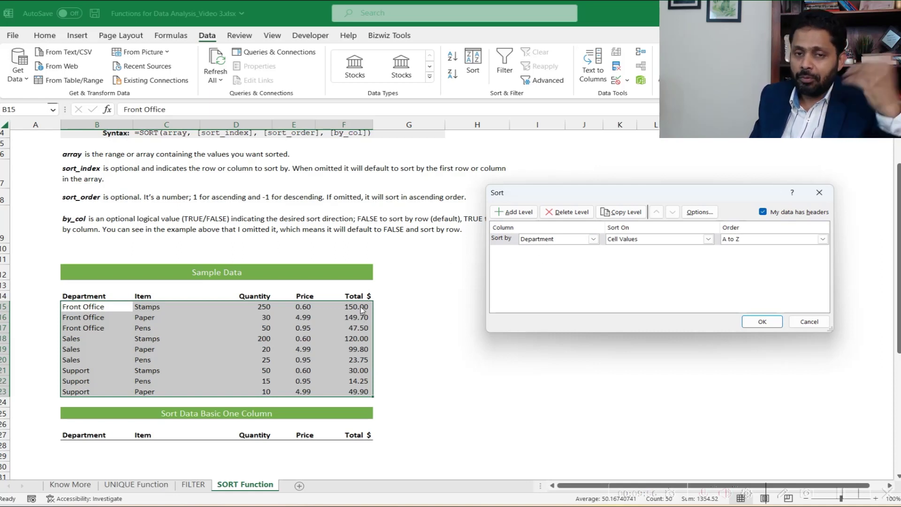
Step: Add a second sort level on Total $, Largest to Smallest, and apply the sort
{"action": "left_click", "coordinate": [508, 213]}
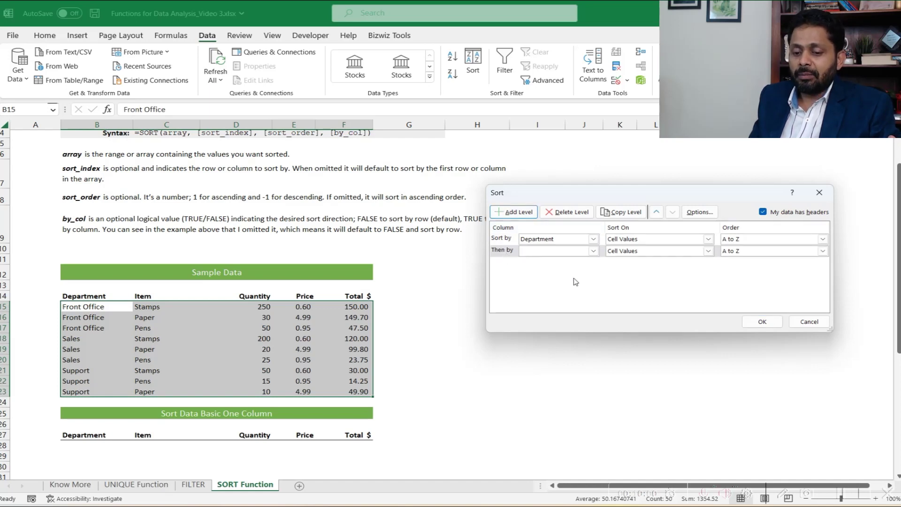
{"action": "left_click", "coordinate": [594, 251]}
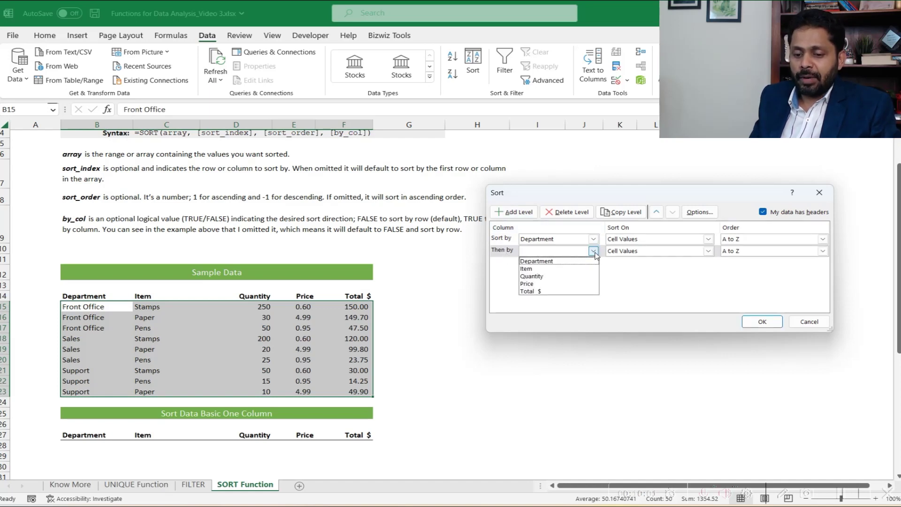
{"action": "left_click", "coordinate": [563, 295]}
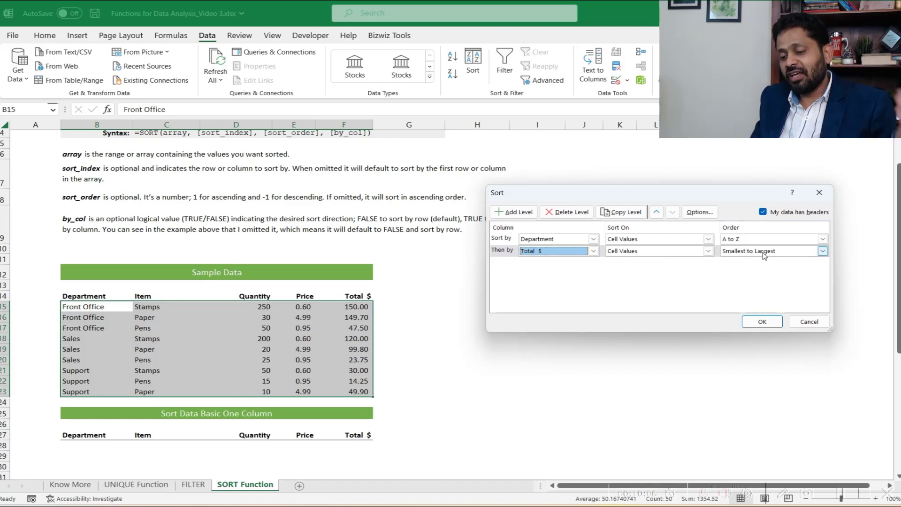
{"action": "left_click", "coordinate": [756, 268]}
{"action": "left_click", "coordinate": [762, 322]}
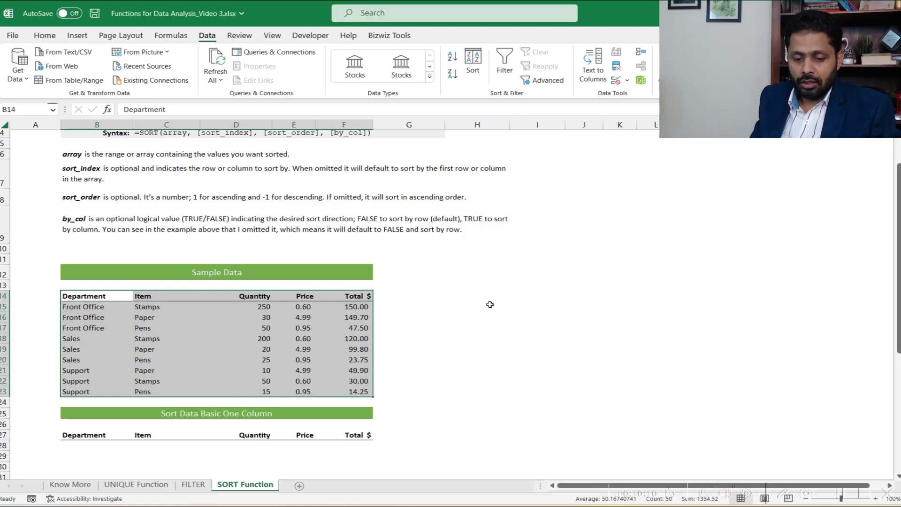
{"action": "left_click", "coordinate": [367, 306]}
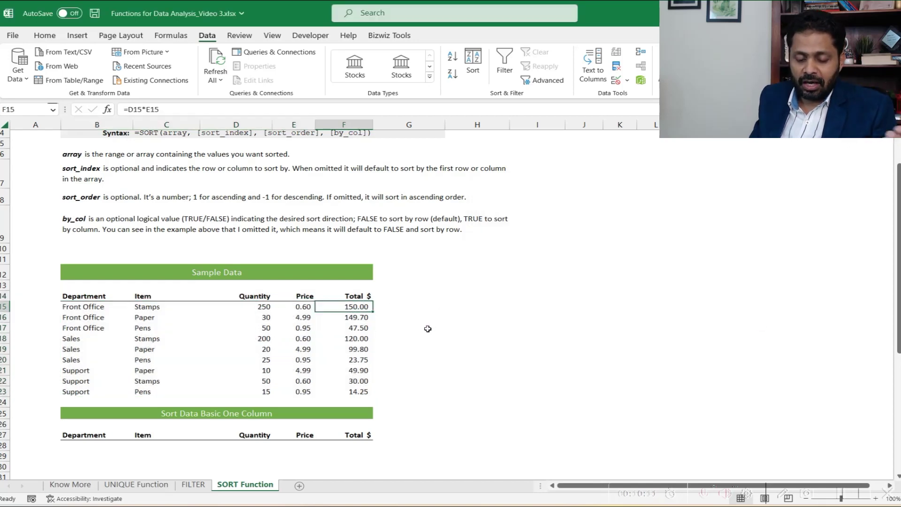
Step: Check the Paper and Pens totals, then highlight the Sales rows and the first Support cell
{"action": "left_click", "coordinate": [359, 317]}
{"action": "left_click", "coordinate": [365, 328]}
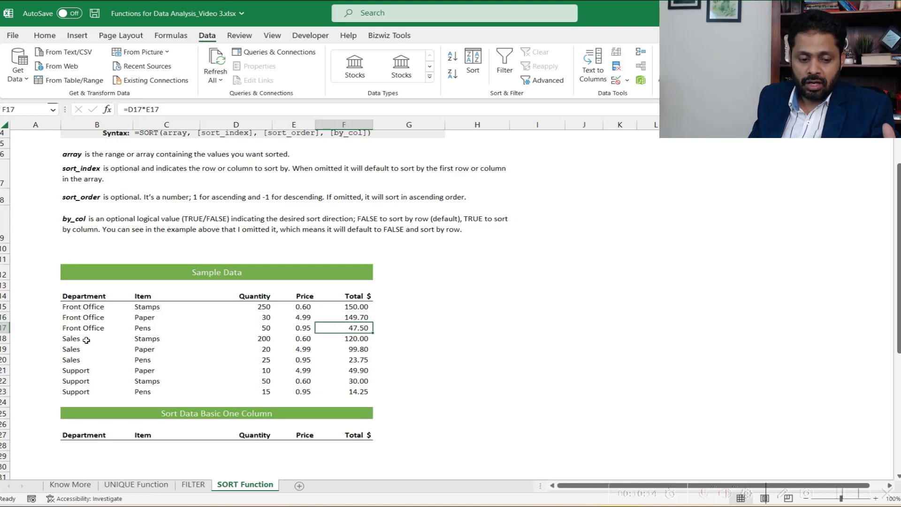
{"action": "left_click_drag", "start_coordinate": [100, 340], "coordinate": [361, 358]}
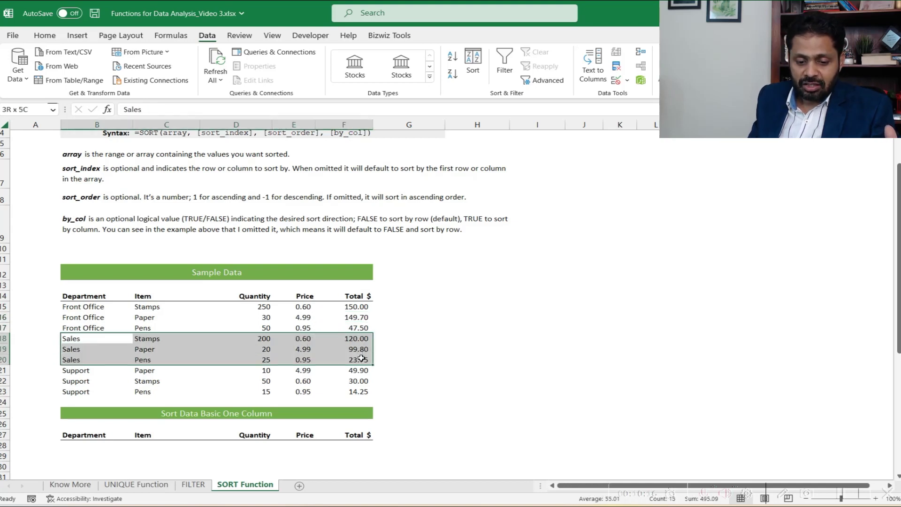
{"action": "left_click", "coordinate": [103, 373]}
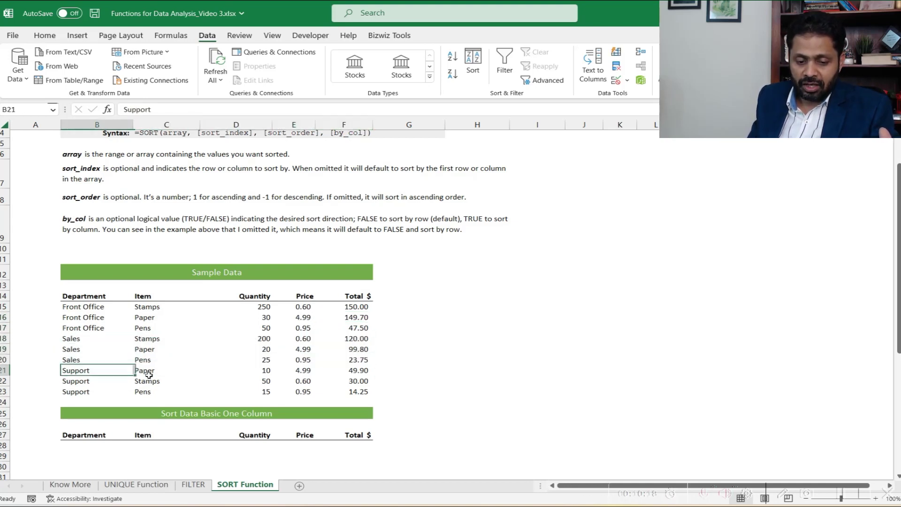
Step: Check the last Support totals, undo the sort with Ctrl+Z, and select cell B28
{"action": "left_click", "coordinate": [358, 383]}
{"action": "left_click", "coordinate": [360, 390]}
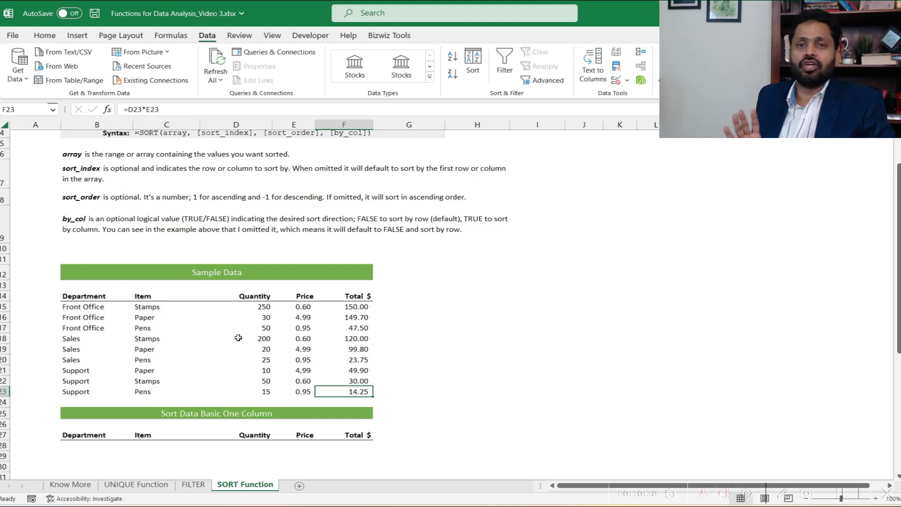
{"action": "left_click", "coordinate": [69, 307]}
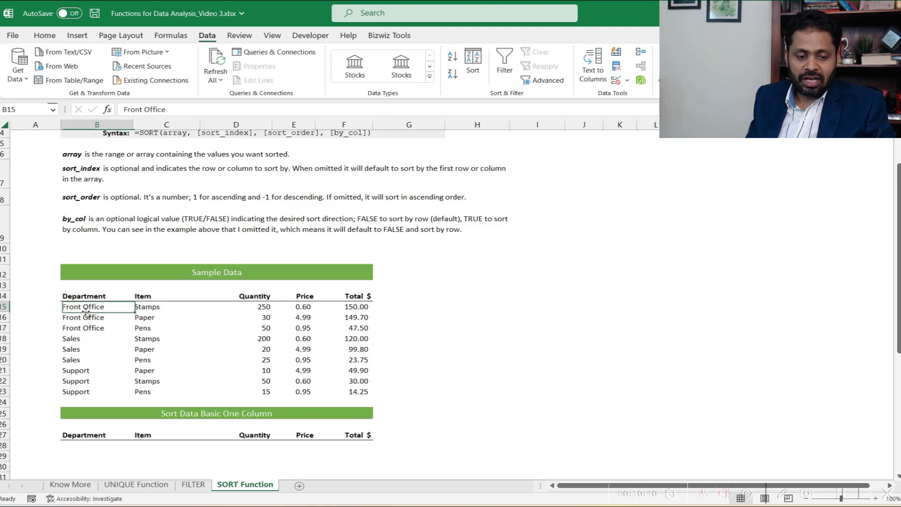
{"action": "key", "text": "ctrl+z"}
{"action": "key", "text": "ctrl+z"}
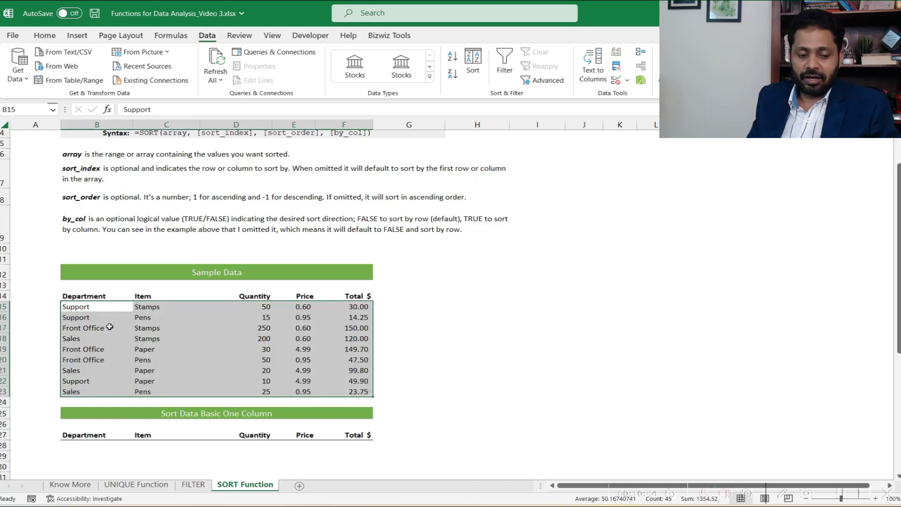
{"action": "left_click", "coordinate": [120, 326]}
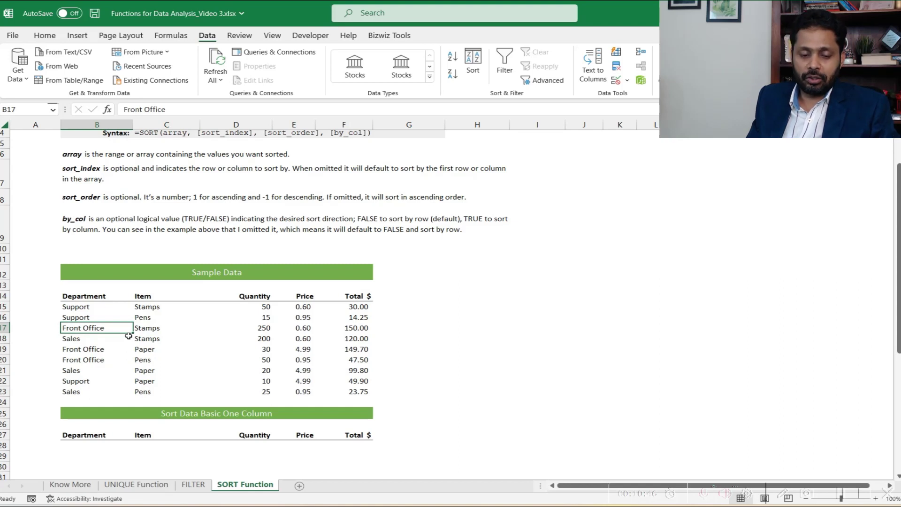
{"action": "left_click", "coordinate": [102, 445]}
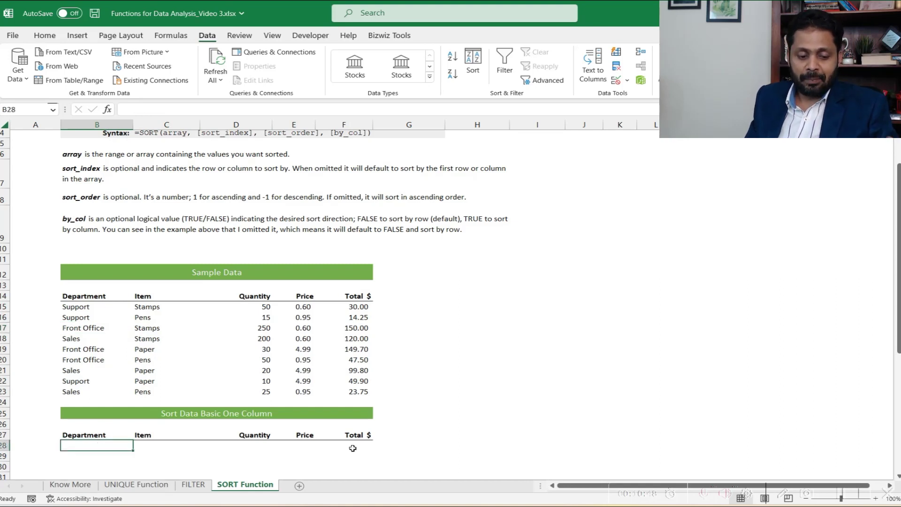
Step: In B28 enter =SORT(B15:F23,1,1) to spill the data sorted ascending by Department
{"action": "scroll", "coordinate": [418, 426], "scroll_direction": "down", "scroll_amount": 3}
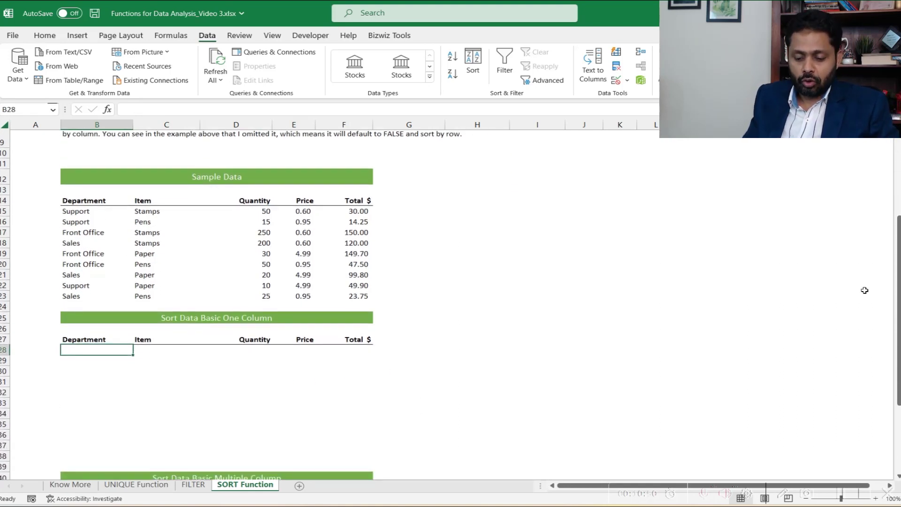
{"action": "type", "text": "=sor"}
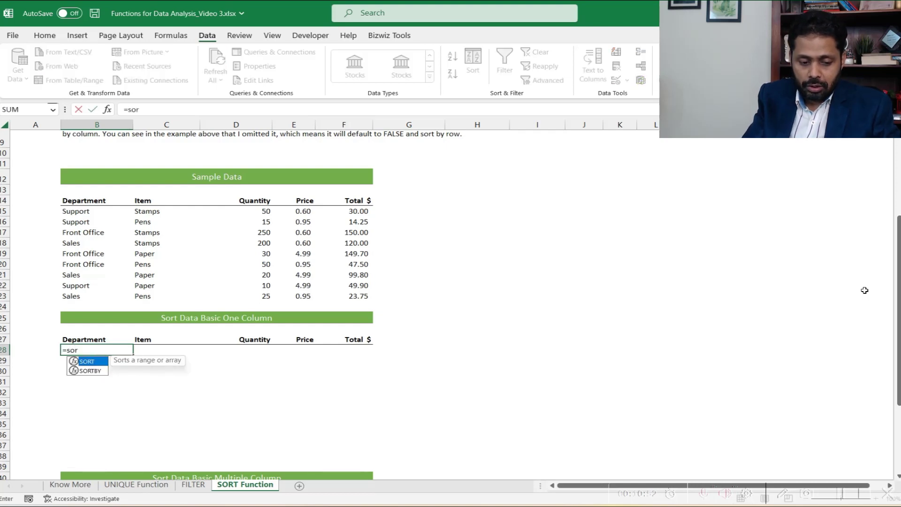
{"action": "type", "text": "t("}
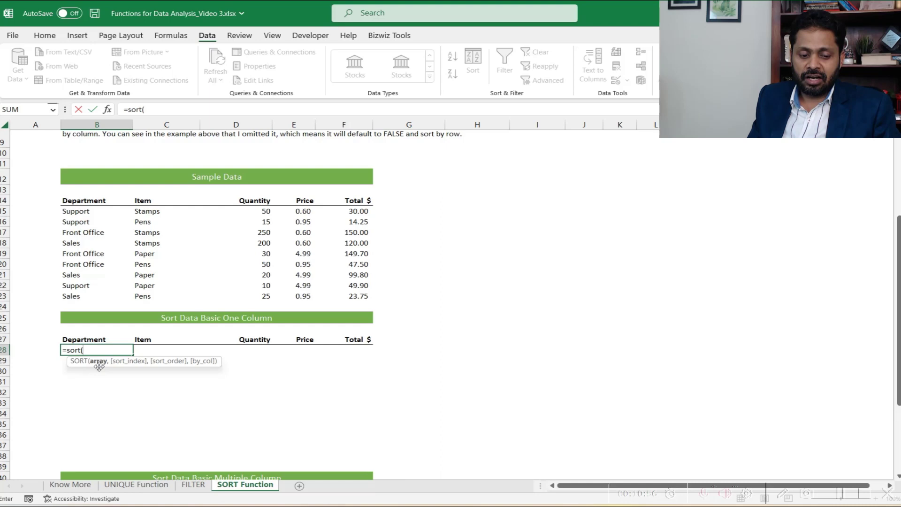
{"action": "left_click_drag", "start_coordinate": [97, 211], "coordinate": [371, 295]}
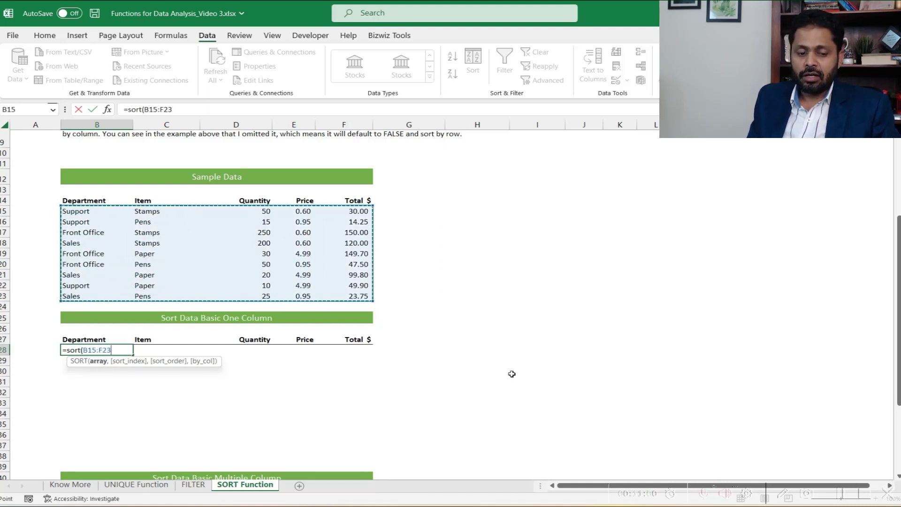
{"action": "type", "text": ",1"}
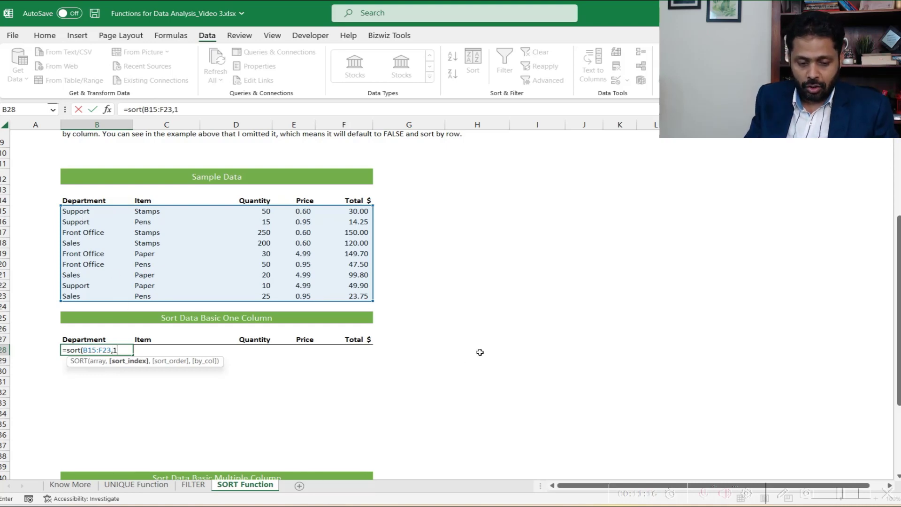
{"action": "type", "text": ","}
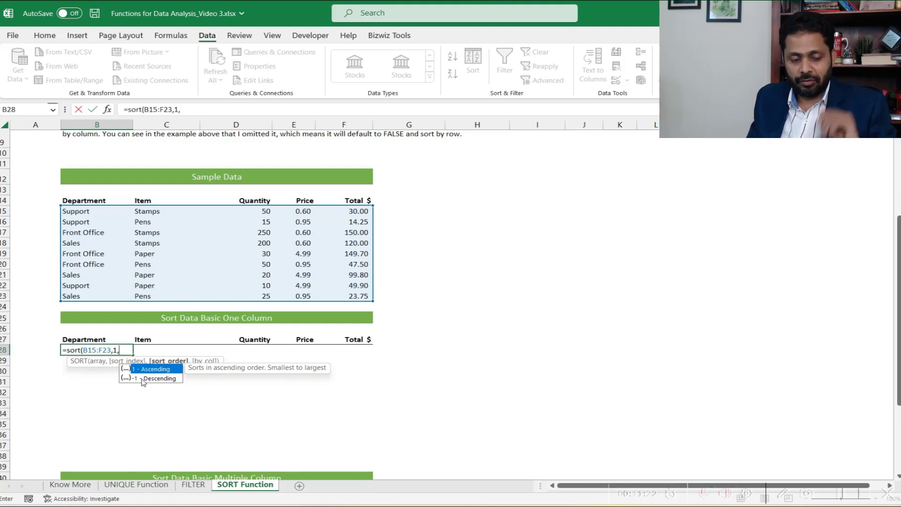
{"action": "type", "text": "1)"}
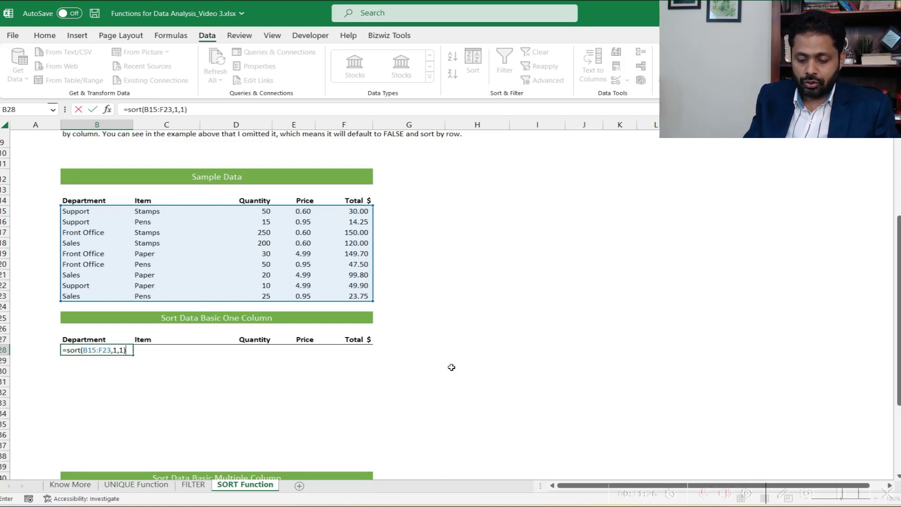
{"action": "key", "text": "Return"}
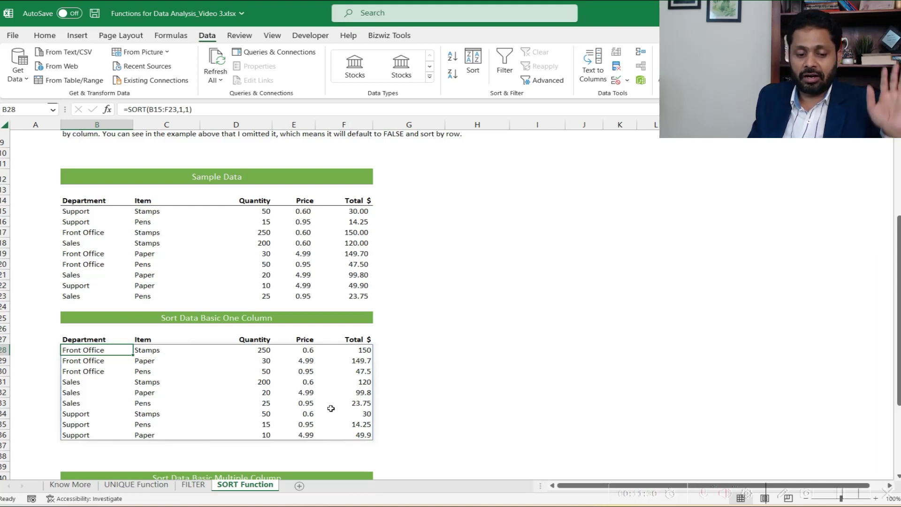
Step: Highlight the Front Office results in B28:B30, reselect B28, then move to the UNIQUE Function sheet
{"action": "left_click_drag", "start_coordinate": [104, 352], "coordinate": [99, 373]}
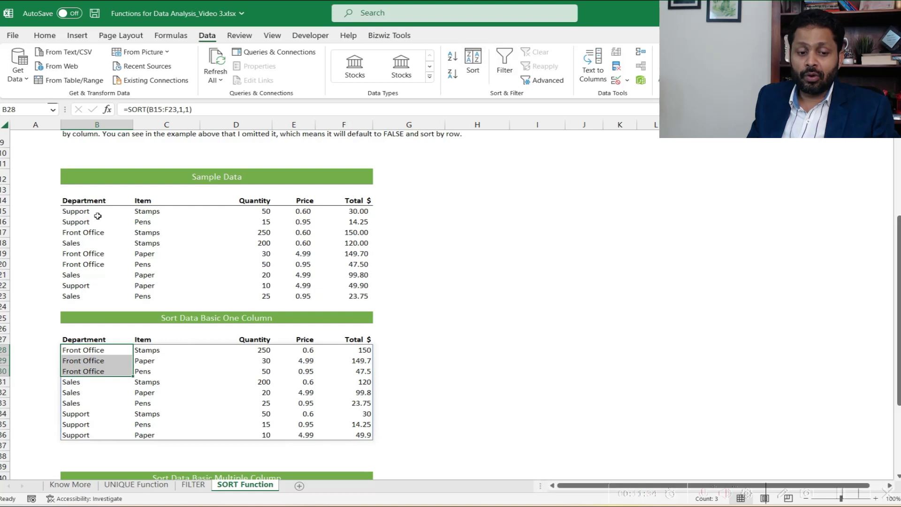
{"action": "left_click", "coordinate": [92, 352]}
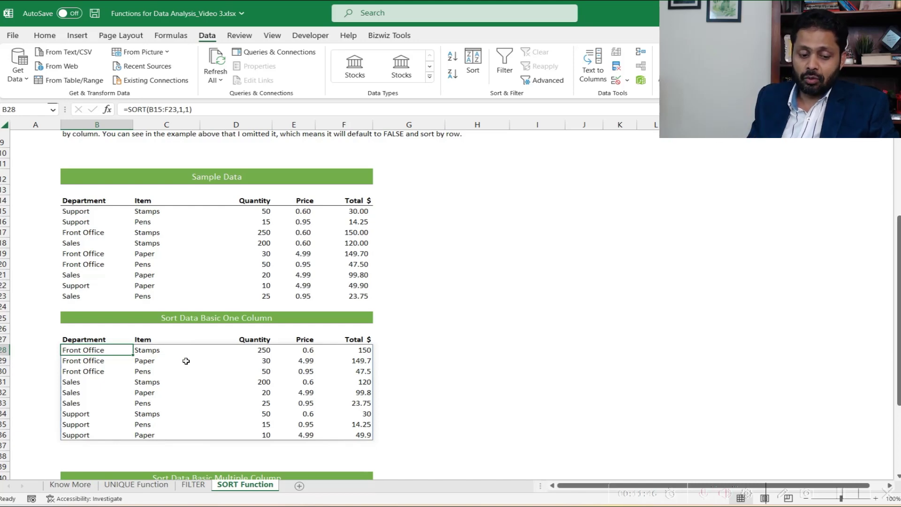
{"action": "left_click", "coordinate": [164, 485]}
{"action": "left_click", "coordinate": [211, 328]}
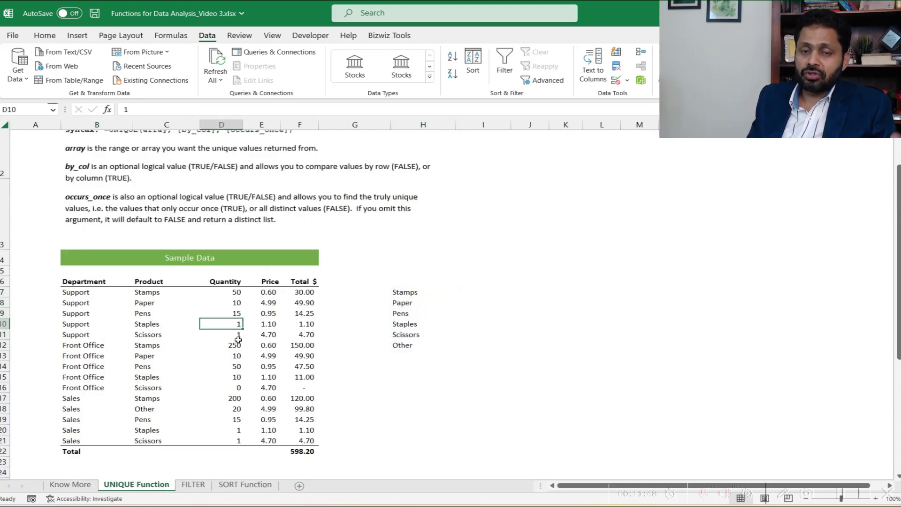
Step: Review the FILTER sheet's formula, then return to the SORT Function sheet and select header B14
{"action": "left_click", "coordinate": [189, 488]}
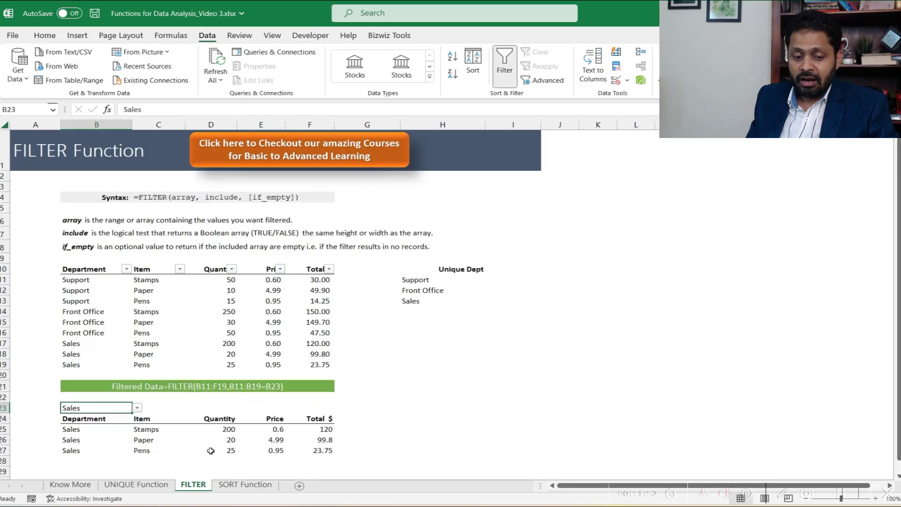
{"action": "left_click", "coordinate": [146, 269]}
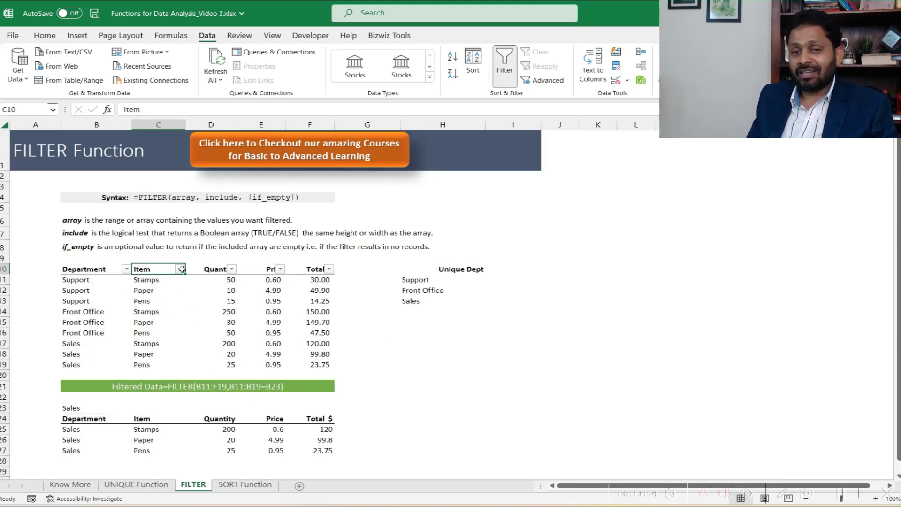
{"action": "left_click", "coordinate": [79, 432]}
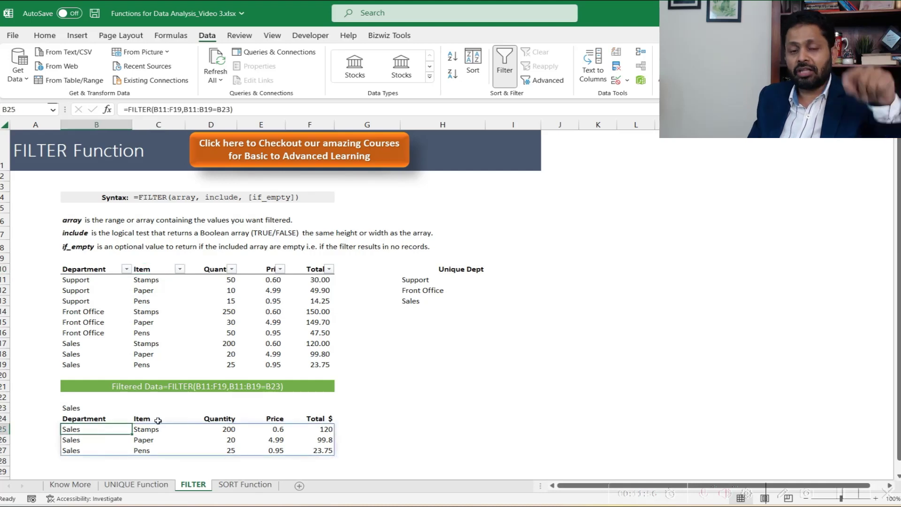
{"action": "left_click", "coordinate": [228, 486]}
{"action": "left_click", "coordinate": [94, 204]}
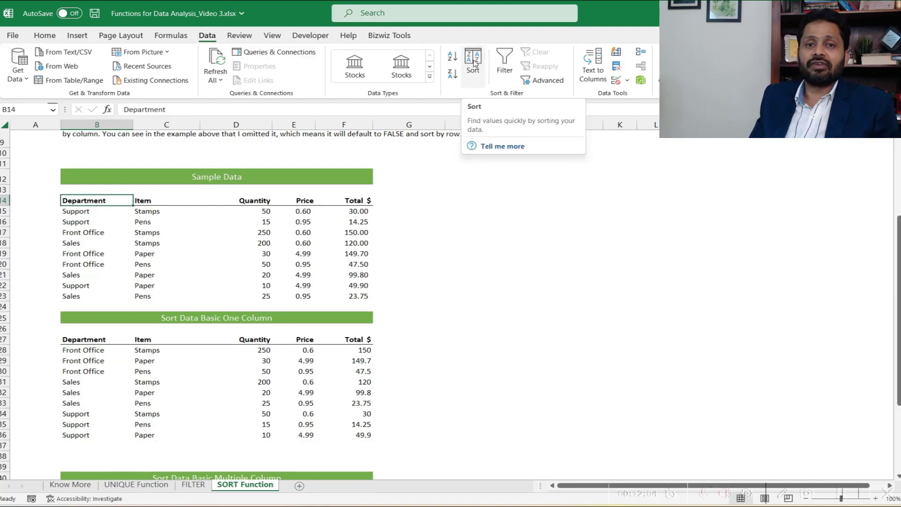
{"action": "left_click", "coordinate": [98, 351]}
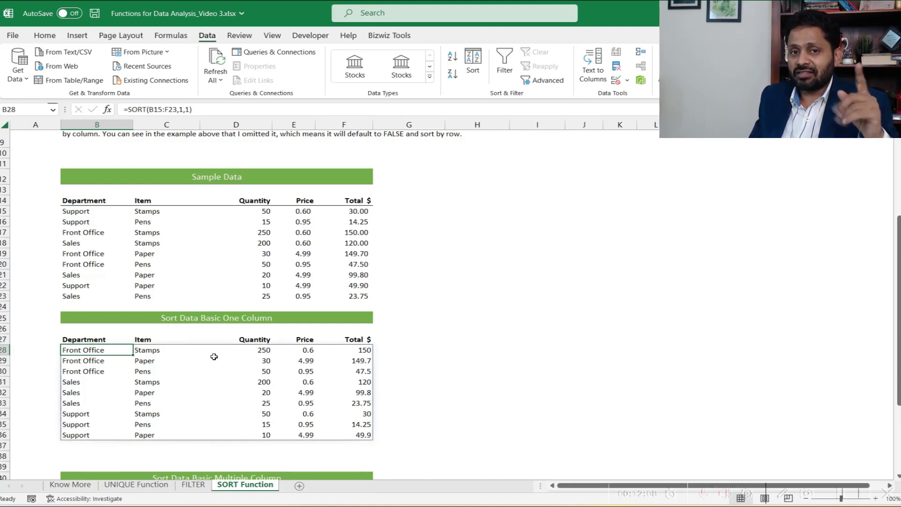
{"action": "scroll", "coordinate": [303, 362], "scroll_direction": "down", "scroll_amount": 1}
{"action": "scroll", "coordinate": [300, 362], "scroll_direction": "down", "scroll_amount": 3}
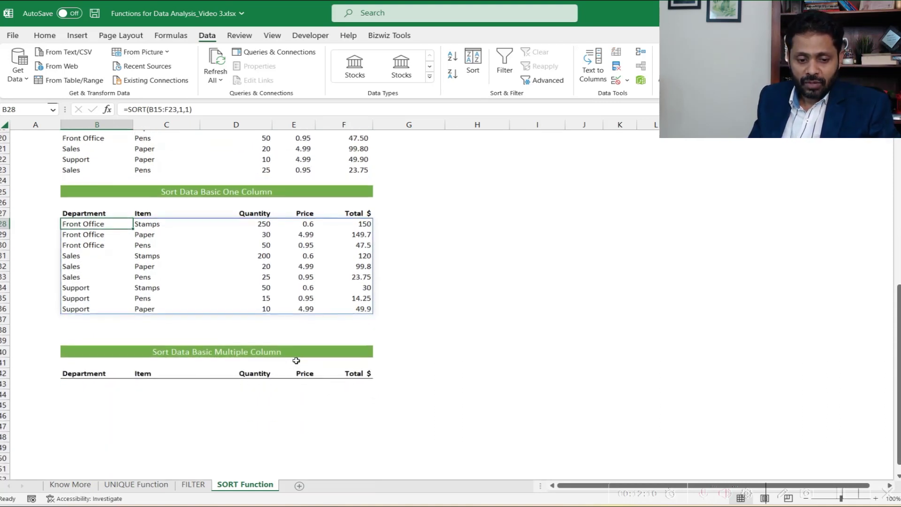
{"action": "left_click", "coordinate": [102, 386]}
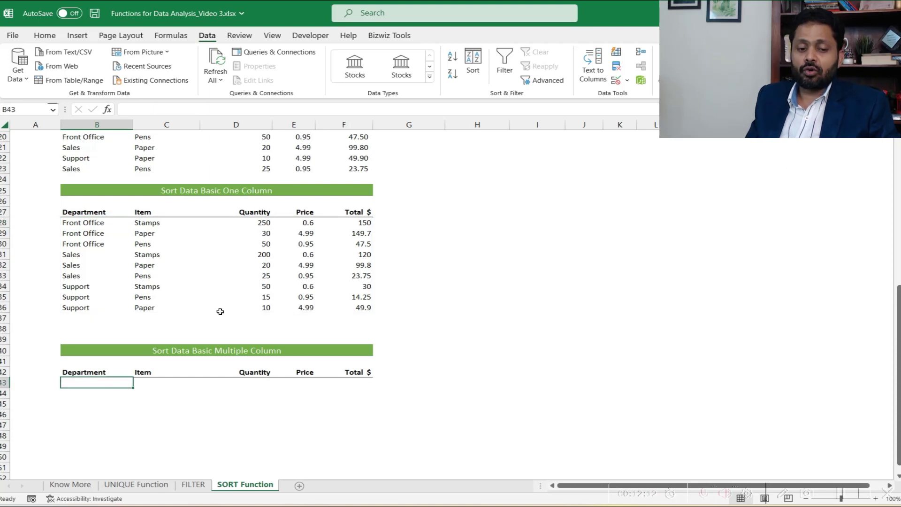
{"action": "left_click", "coordinate": [108, 223]}
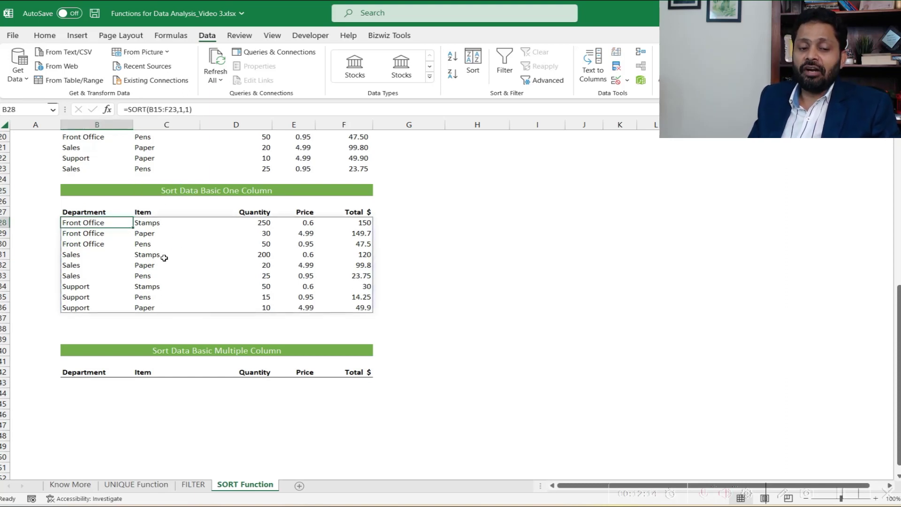
{"action": "left_click", "coordinate": [75, 383]}
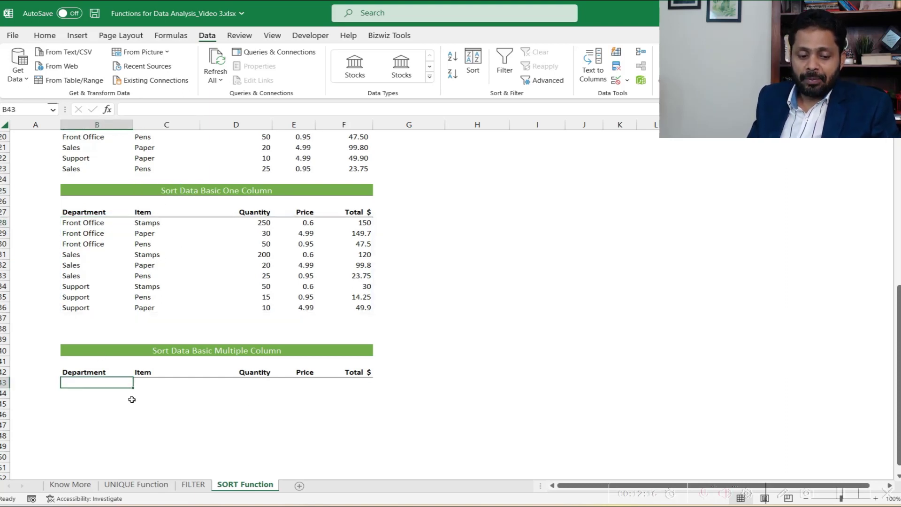
{"action": "left_click_drag", "start_coordinate": [80, 224], "coordinate": [87, 308]}
{"action": "left_click_drag", "start_coordinate": [365, 220], "coordinate": [365, 303]}
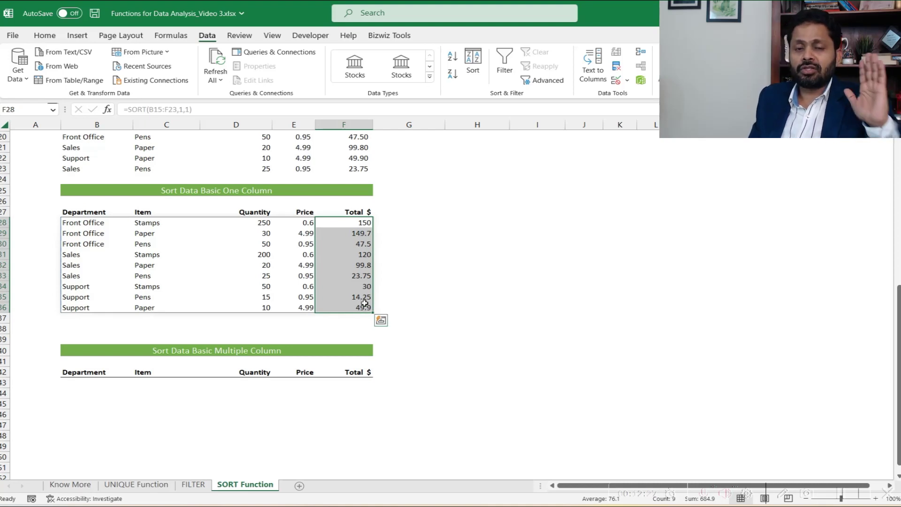
{"action": "left_click", "coordinate": [79, 385]}
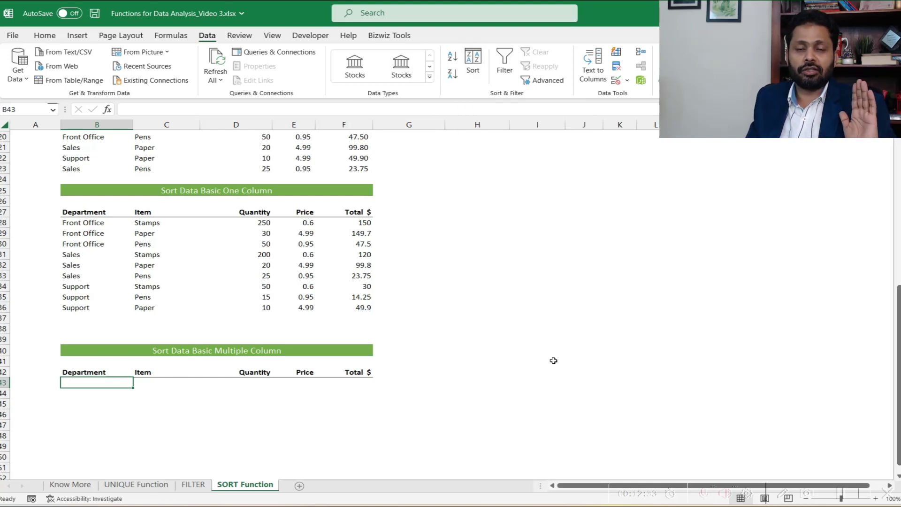
Step: In B43 enter =SORT(B15:F23,{1,5},1) to sort by Department, then Total $ ascending
{"action": "type", "text": "=so"}
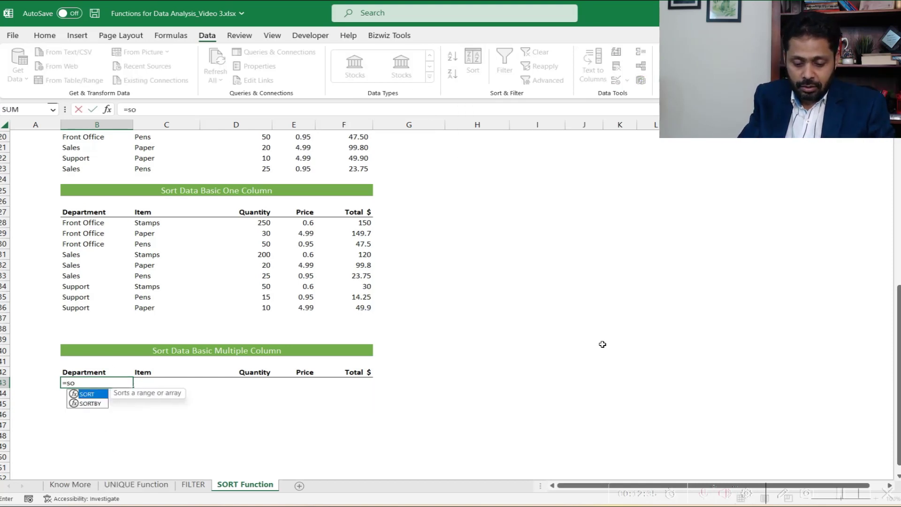
{"action": "type", "text": "rt("}
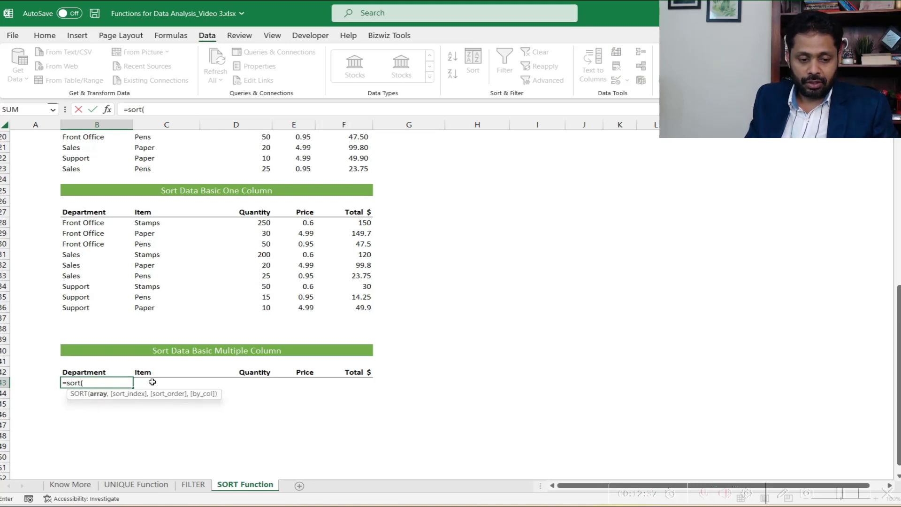
{"action": "scroll", "coordinate": [155, 352], "scroll_direction": "up", "scroll_amount": 3}
{"action": "left_click_drag", "start_coordinate": [101, 181], "coordinate": [324, 265]}
{"action": "type", "text": ","}
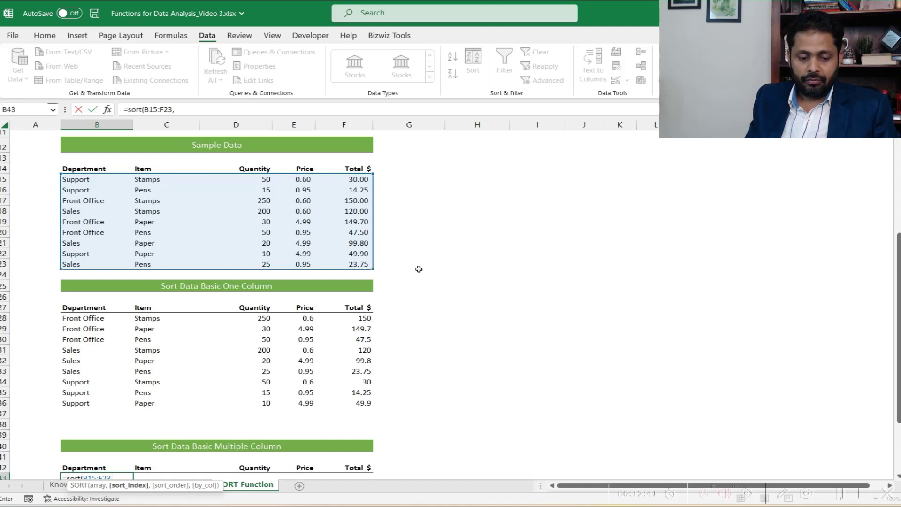
{"action": "scroll", "coordinate": [202, 464], "scroll_direction": "down", "scroll_amount": 2}
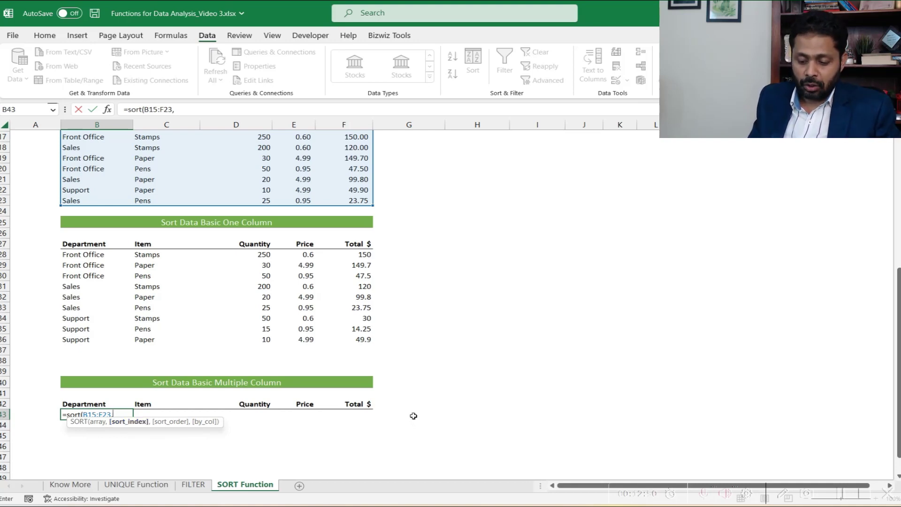
{"action": "type", "text": "{1"}
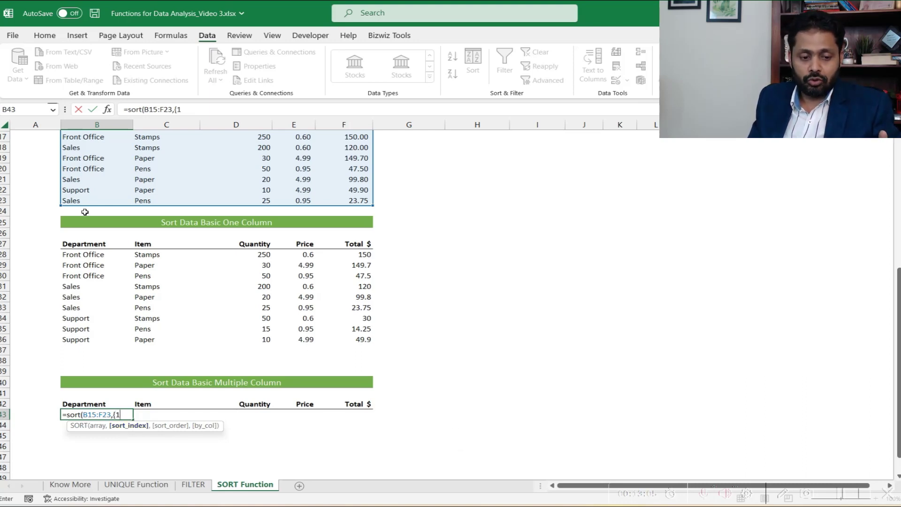
{"action": "scroll", "coordinate": [87, 202], "scroll_direction": "up", "scroll_amount": 1}
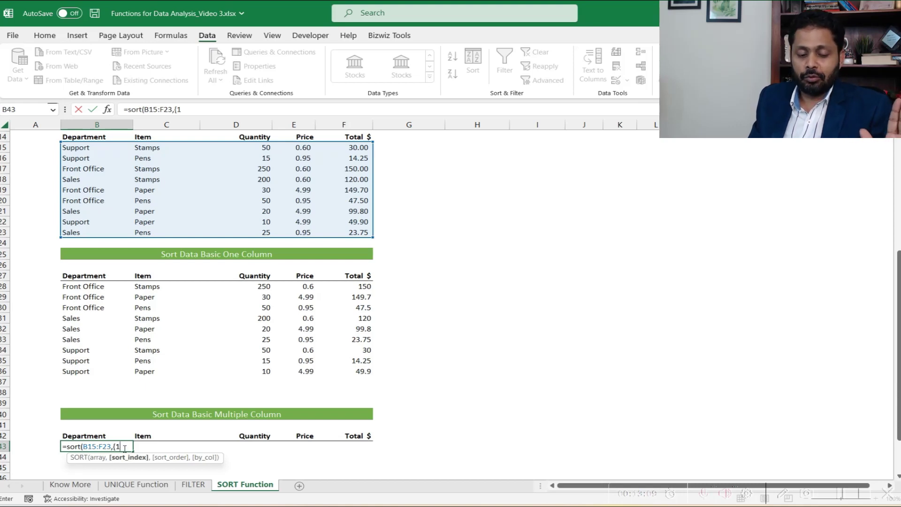
{"action": "type", "text": ",5"}
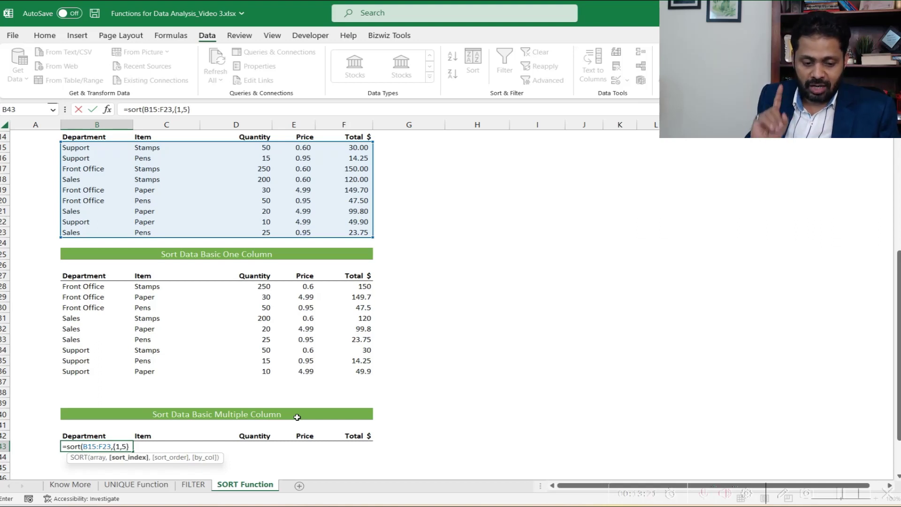
{"action": "type", "text": ","}
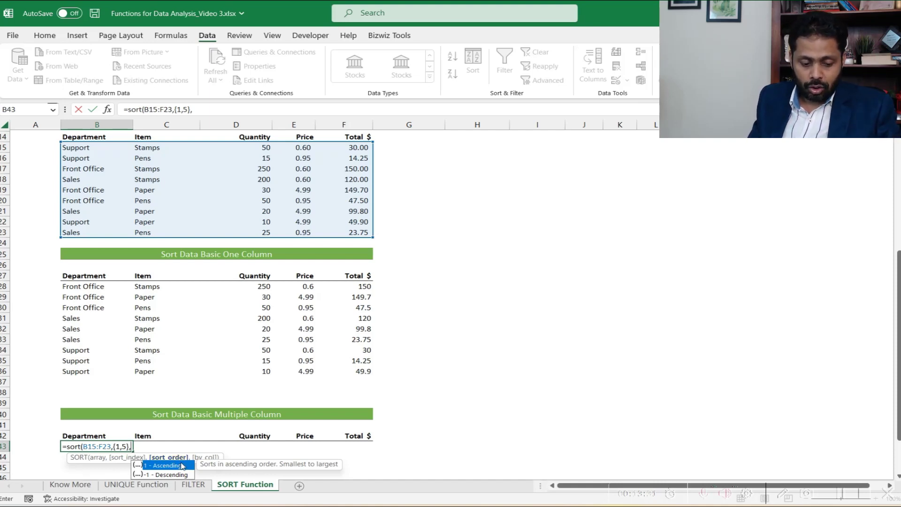
{"action": "type", "text": ")"}
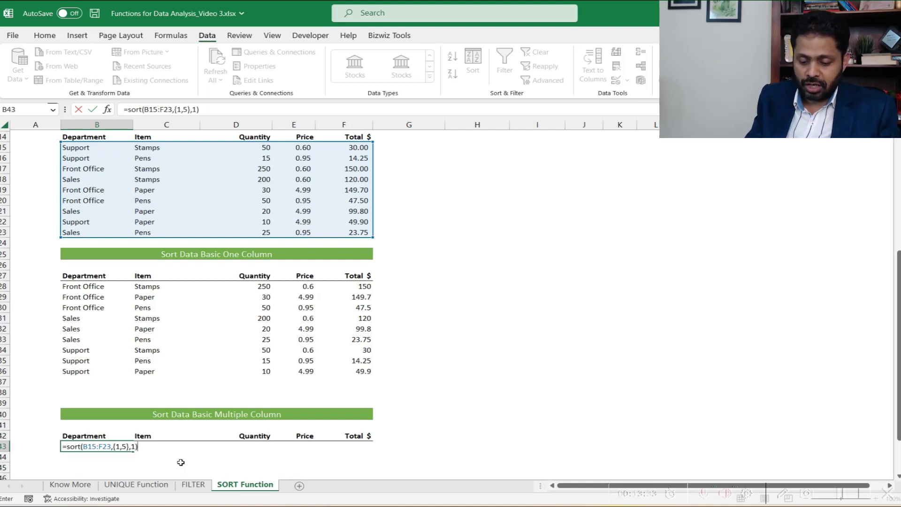
{"action": "key", "text": "Return"}
{"action": "key", "text": "Down"}
{"action": "key", "text": "Down"}
{"action": "key", "text": "Down"}
{"action": "key", "text": "Down"}
{"action": "key", "text": "Down"}
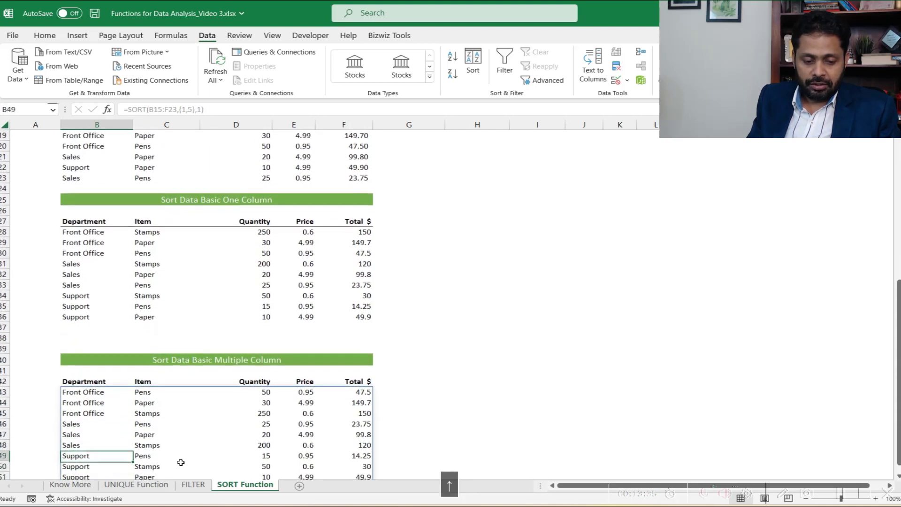
{"action": "key", "text": "shift+Down"}
{"action": "key", "text": "shift+Down"}
{"action": "key", "text": "shift+Right"}
{"action": "key", "text": "shift+Right"}
{"action": "key", "text": "shift+Right"}
{"action": "key", "text": "shift+Right"}
{"action": "key", "text": "shift+Right"}
{"action": "key", "text": "shift+Left"}
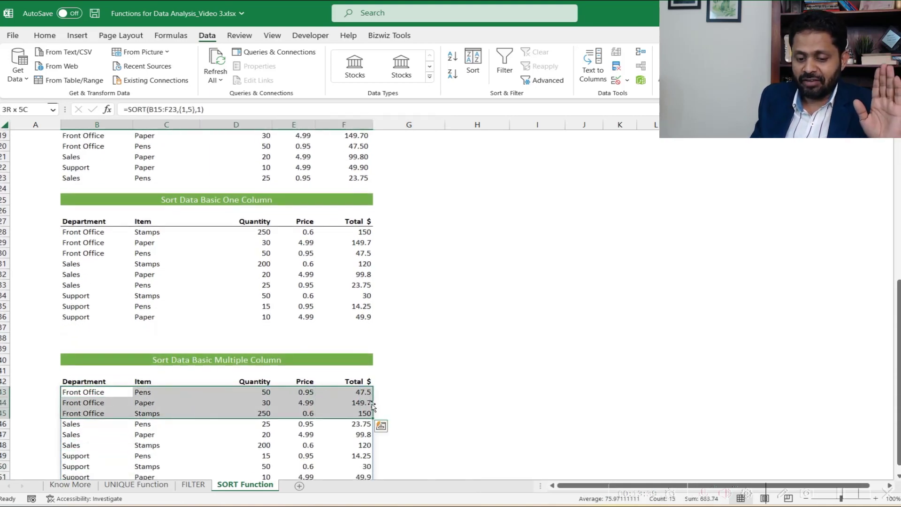
{"action": "scroll", "coordinate": [371, 417], "scroll_direction": "down", "scroll_amount": 1}
{"action": "mouse_move", "coordinate": [77, 392]}
{"action": "left_mouse_down"}
{"action": "mouse_move", "coordinate": [347, 425]}
{"action": "mouse_move", "coordinate": [346, 417]}
{"action": "left_mouse_up"}
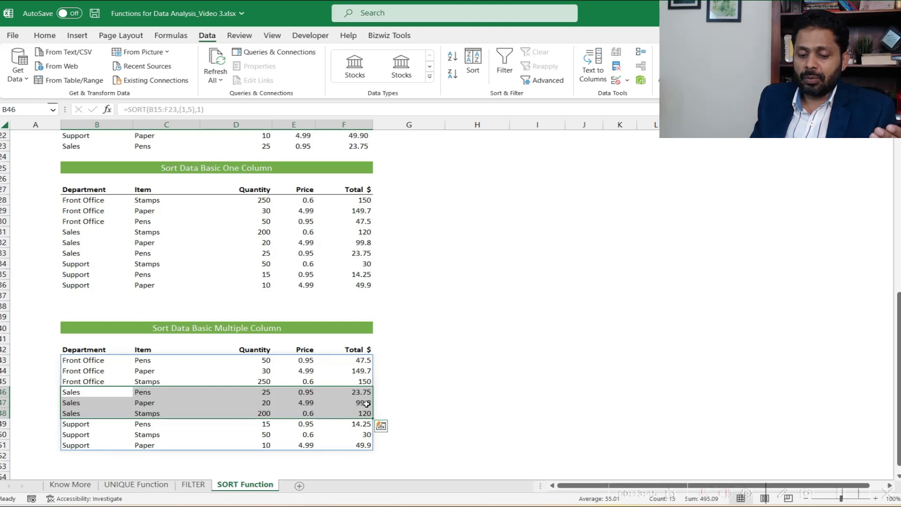
{"action": "left_click_drag", "start_coordinate": [75, 424], "coordinate": [347, 447]}
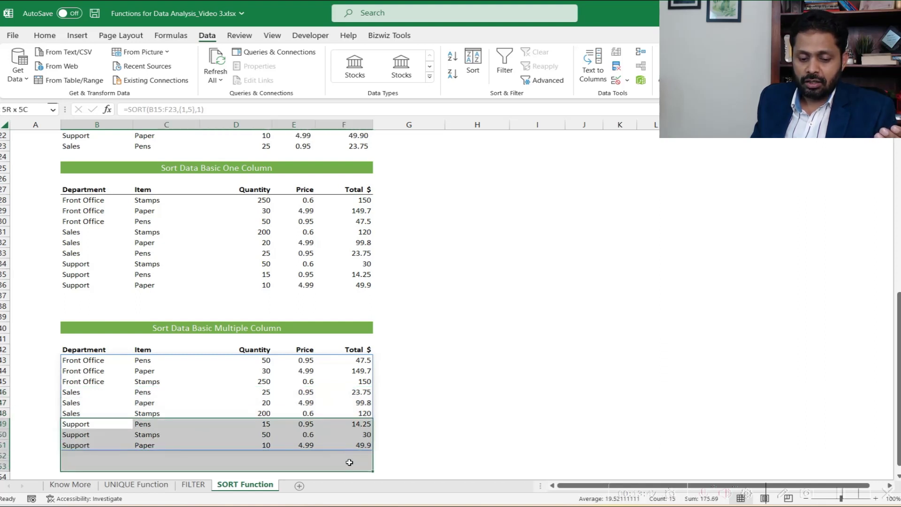
{"action": "left_click", "coordinate": [353, 403]}
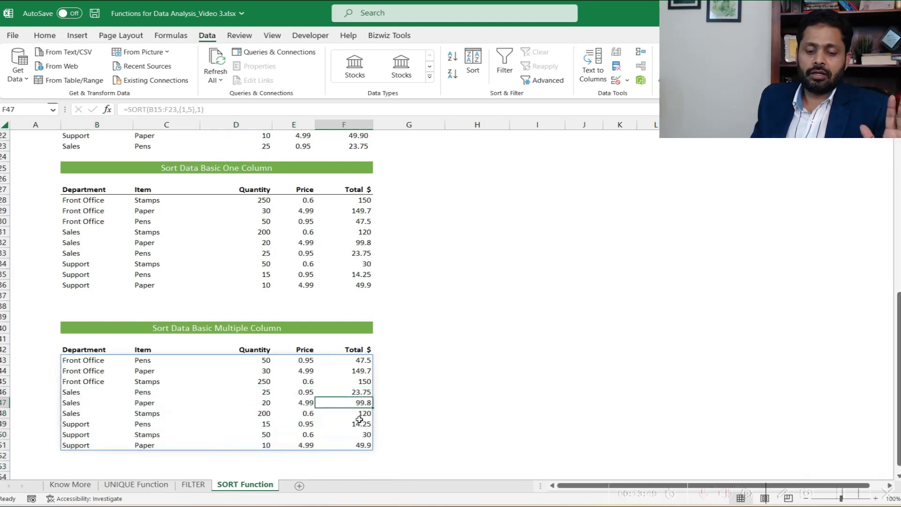
{"action": "scroll", "coordinate": [282, 408], "scroll_direction": "up", "scroll_amount": 2}
{"action": "scroll", "coordinate": [188, 414], "scroll_direction": "up", "scroll_amount": 3}
{"action": "scroll", "coordinate": [60, 419], "scroll_direction": "down", "scroll_amount": 3}
{"action": "left_click", "coordinate": [73, 426]}
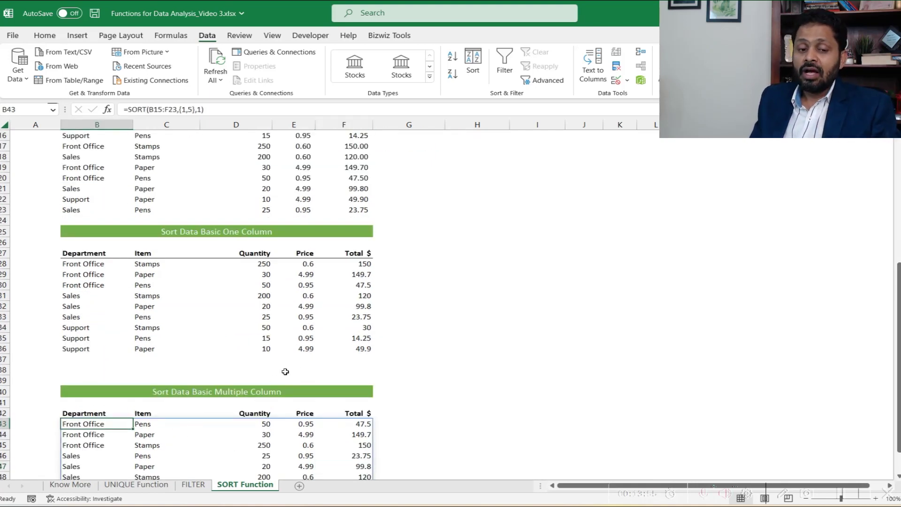
{"action": "scroll", "coordinate": [145, 275], "scroll_direction": "up", "scroll_amount": 3}
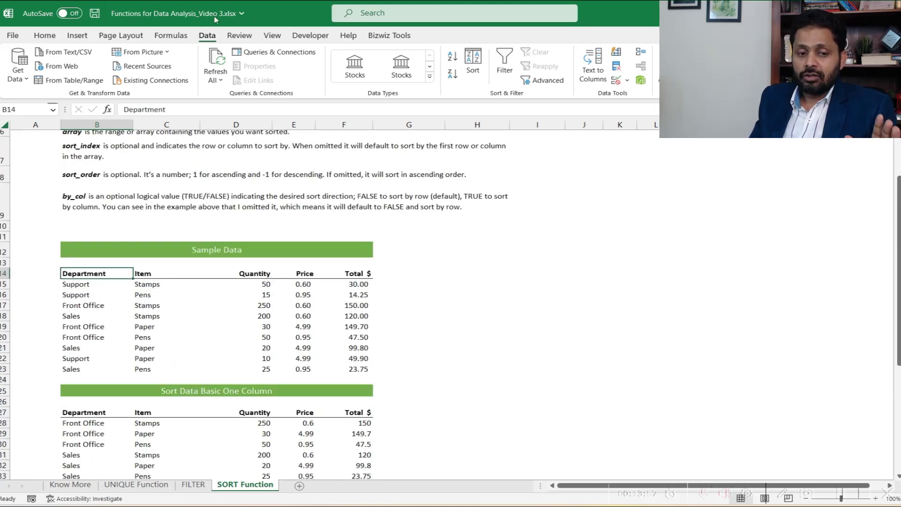